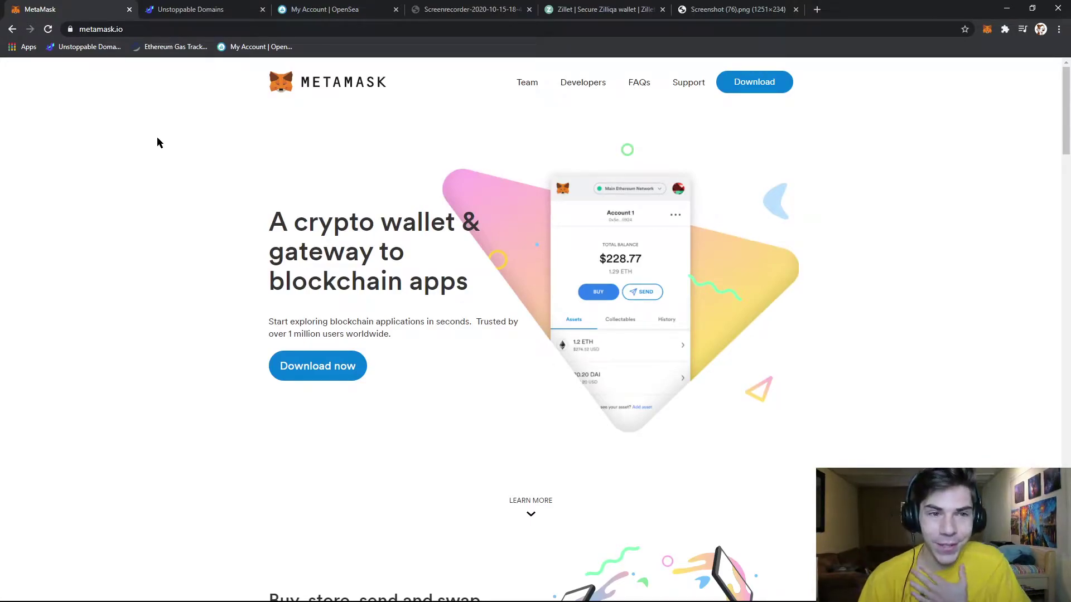
Step: Compare the viewer's comment screenshot with the MetaMask homepage
left_click(725, 9)
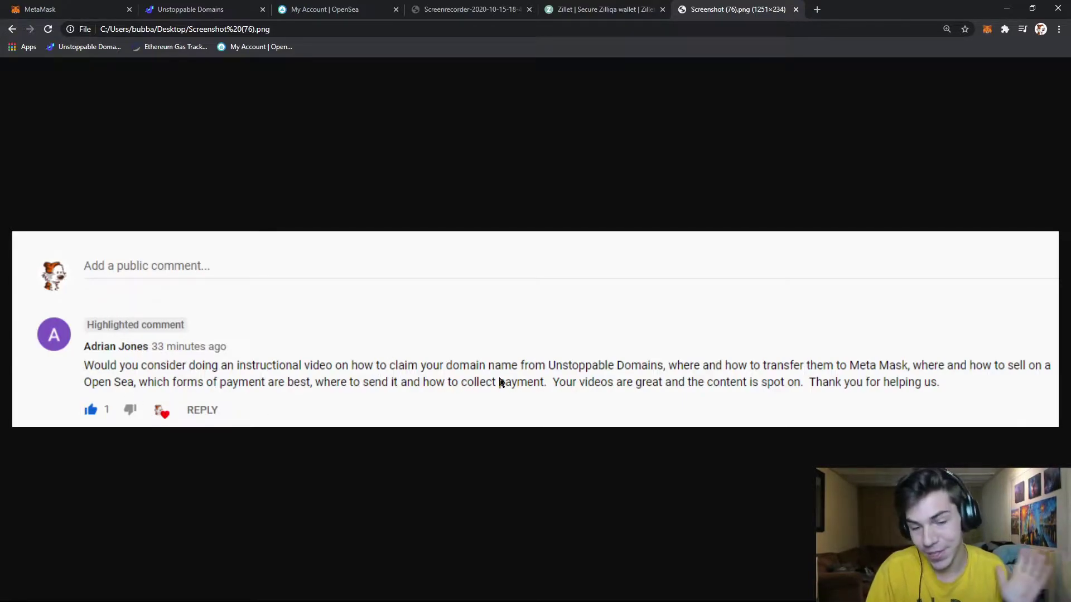
left_click(77, 8)
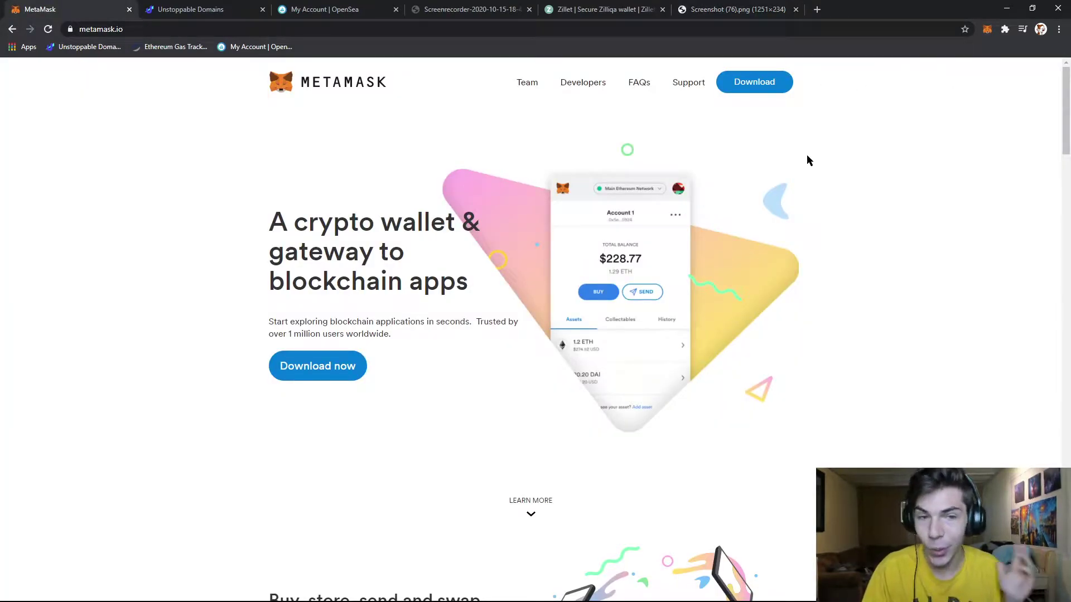
left_click(724, 10)
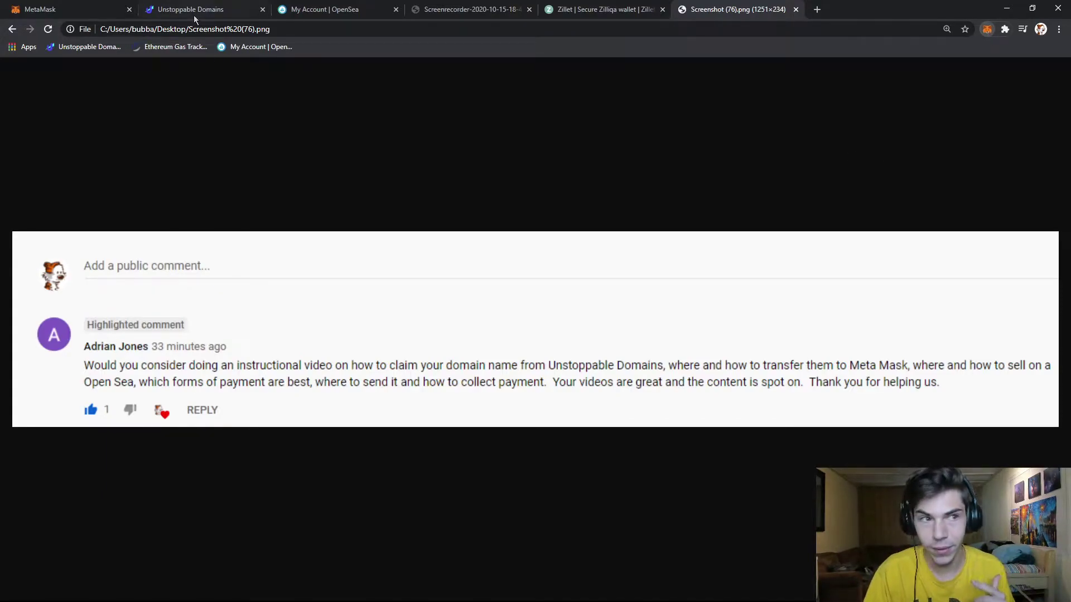
left_click(45, 8)
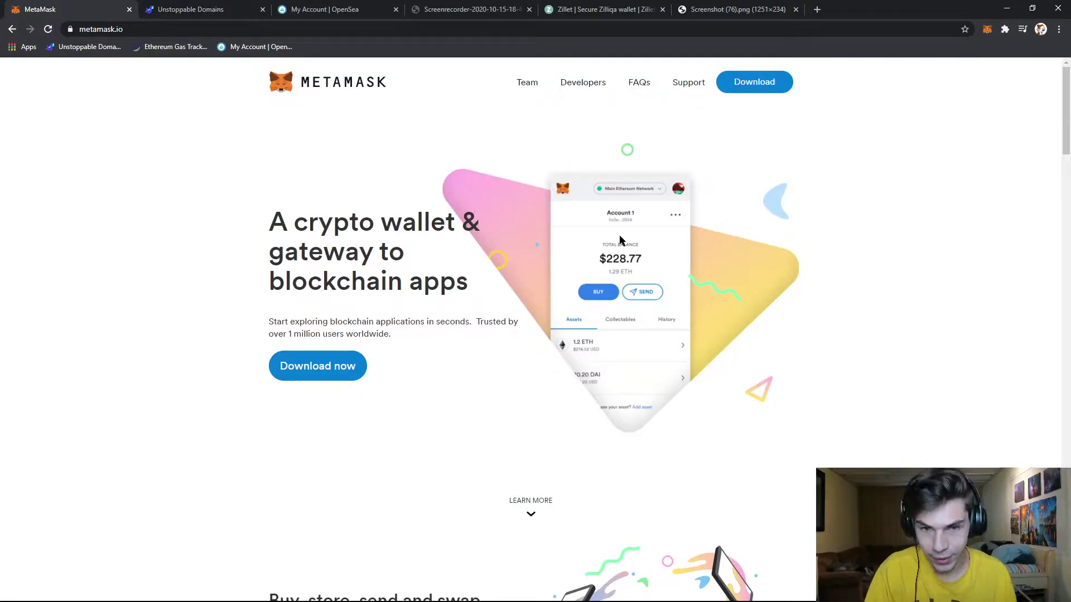
scroll(619, 237, "up", 3)
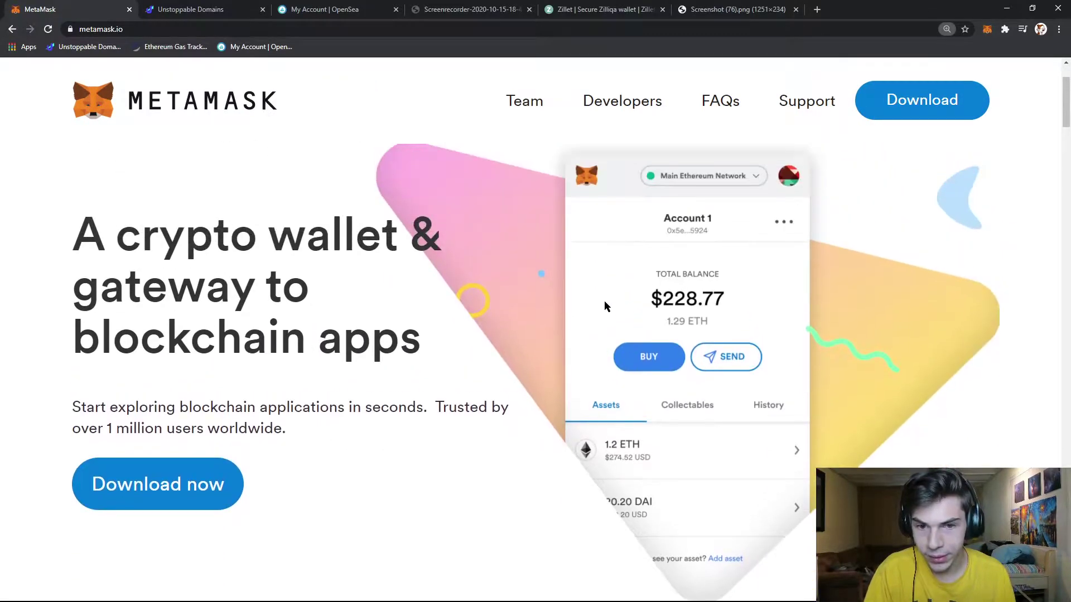
scroll(604, 306, "up", 1)
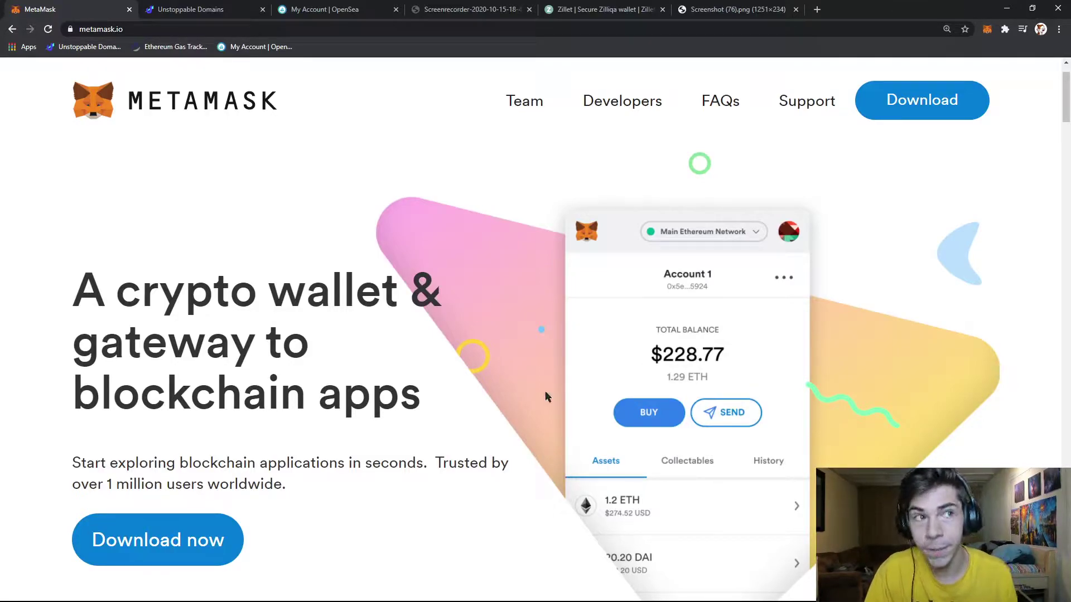
Step: Go to Unstoppable Domains and open Account Settings from the menu
left_click(152, 10)
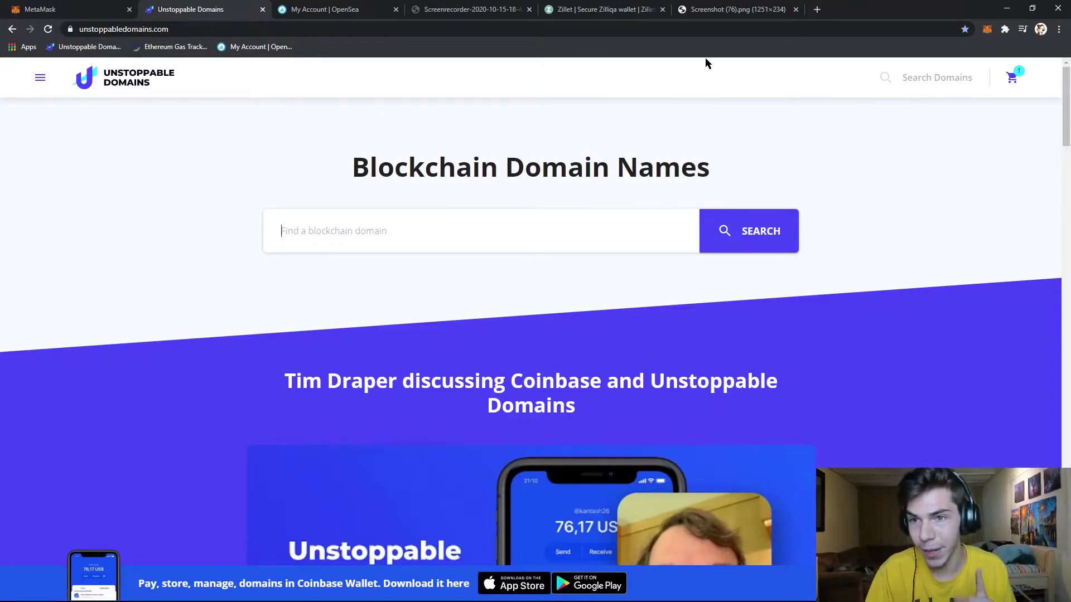
left_click(39, 77)
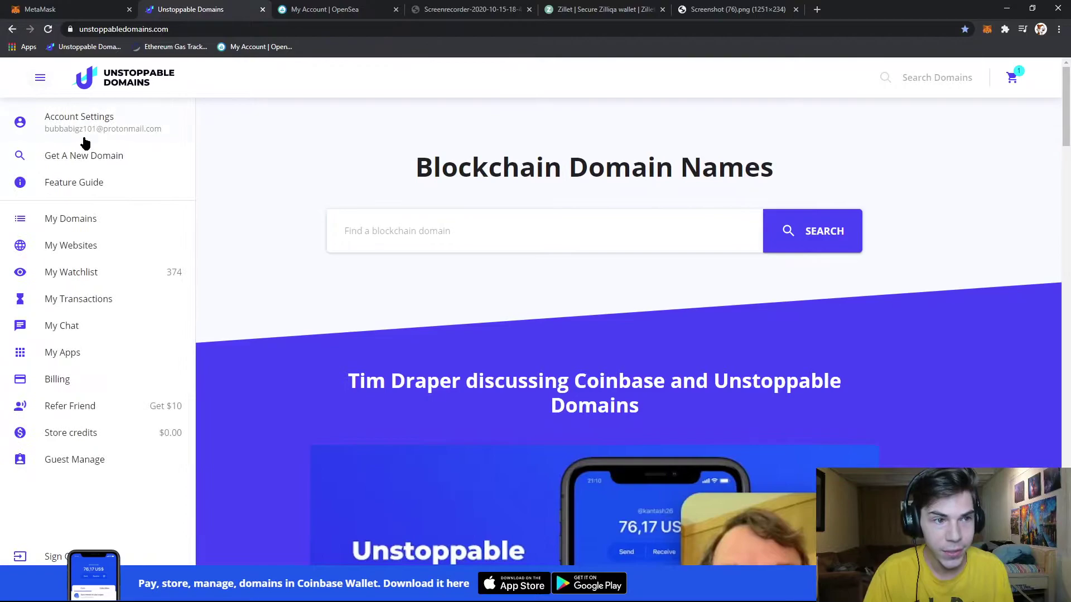
left_click(93, 127)
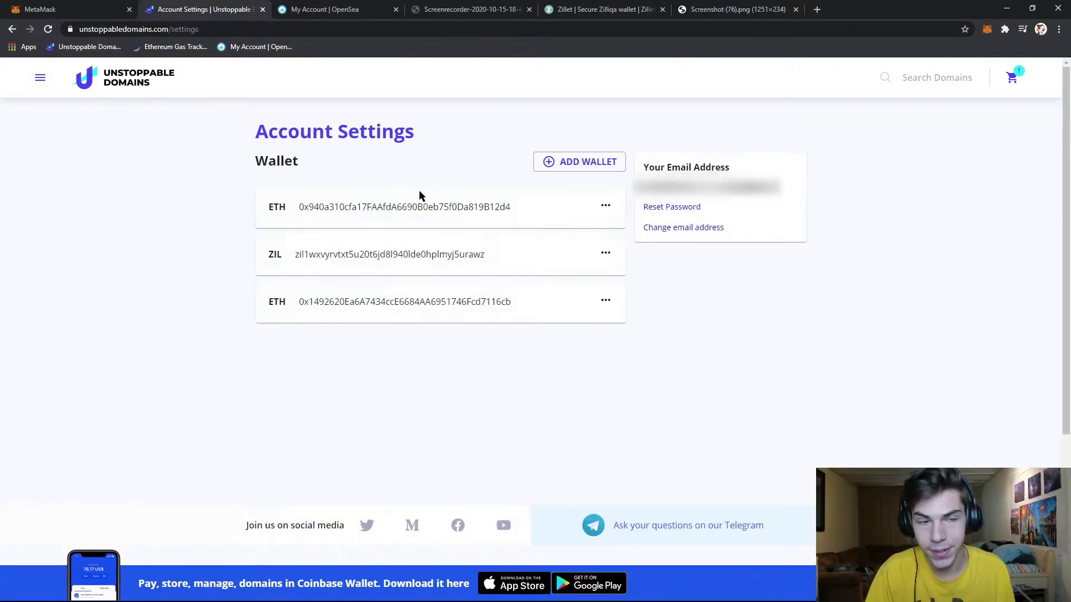
left_click_drag(693, 204, 814, 175)
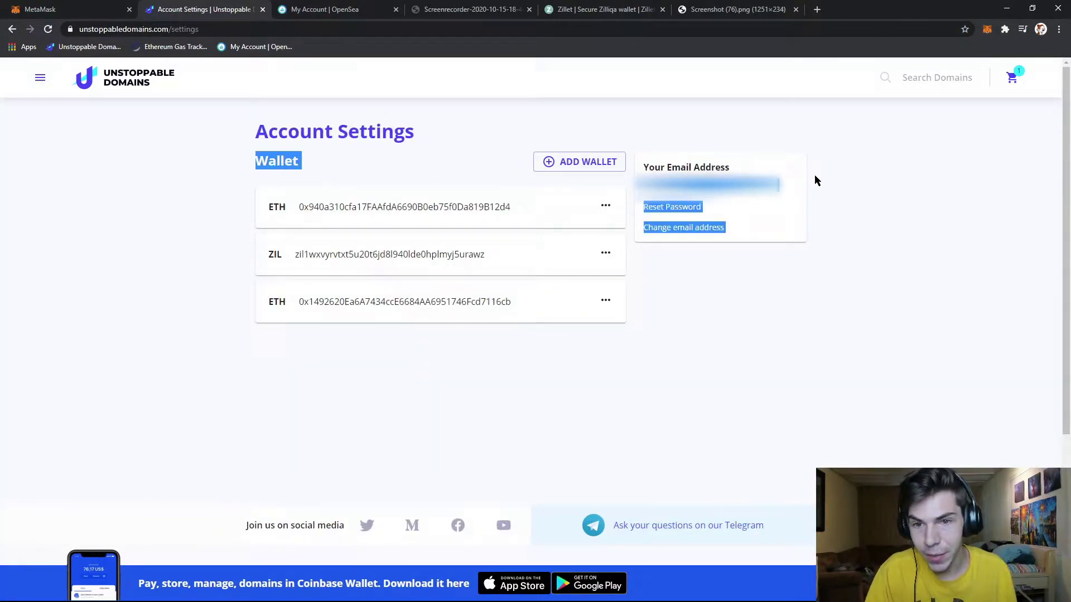
left_click(814, 175)
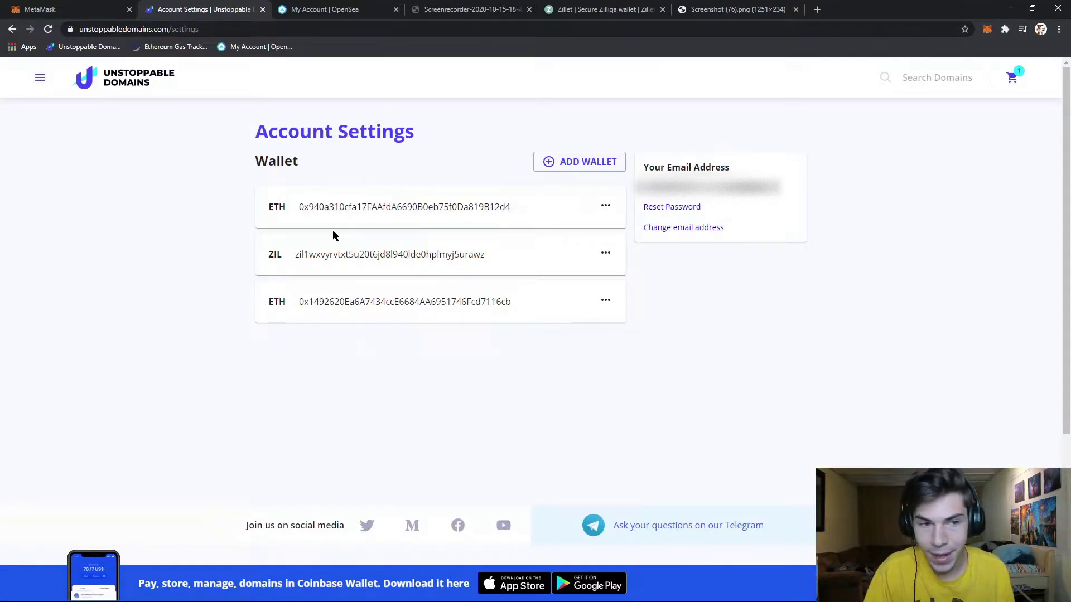
Step: Highlight the first ETH wallet address and the ZIL wallet address
left_click_drag(299, 207, 515, 209)
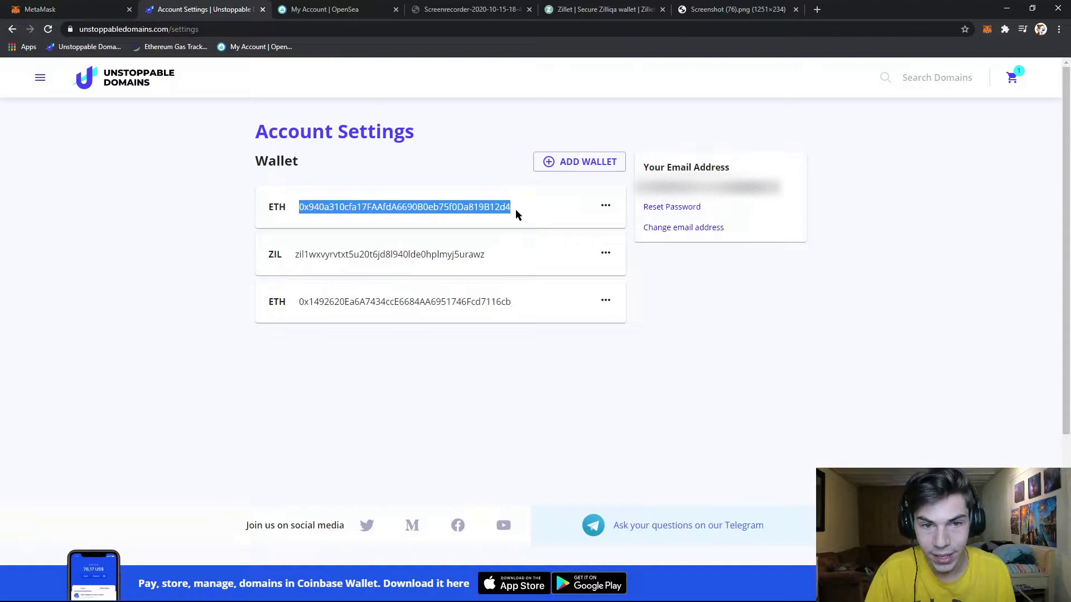
left_click(515, 209)
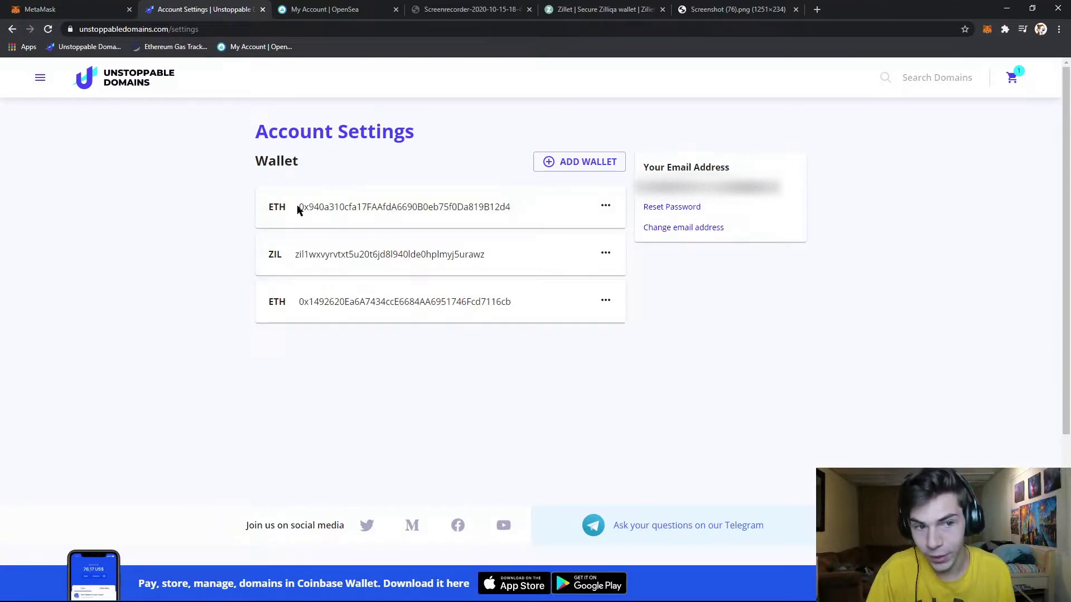
left_click_drag(291, 253, 484, 254)
left_click(484, 254)
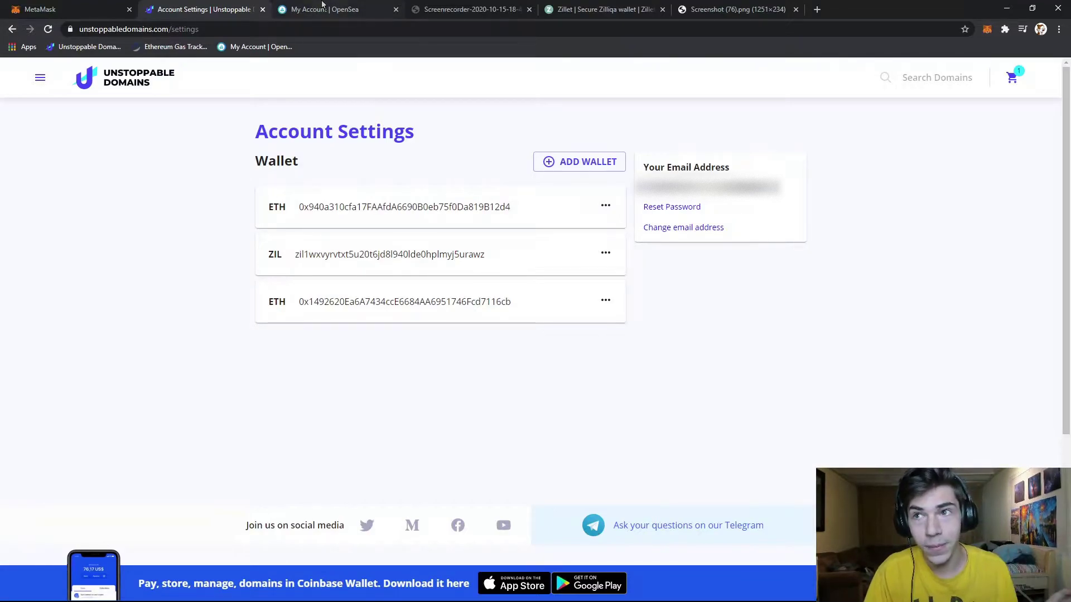
Step: In Zillet, choose Keystore File access and dismiss the wallet file picker without a file
left_click(585, 9)
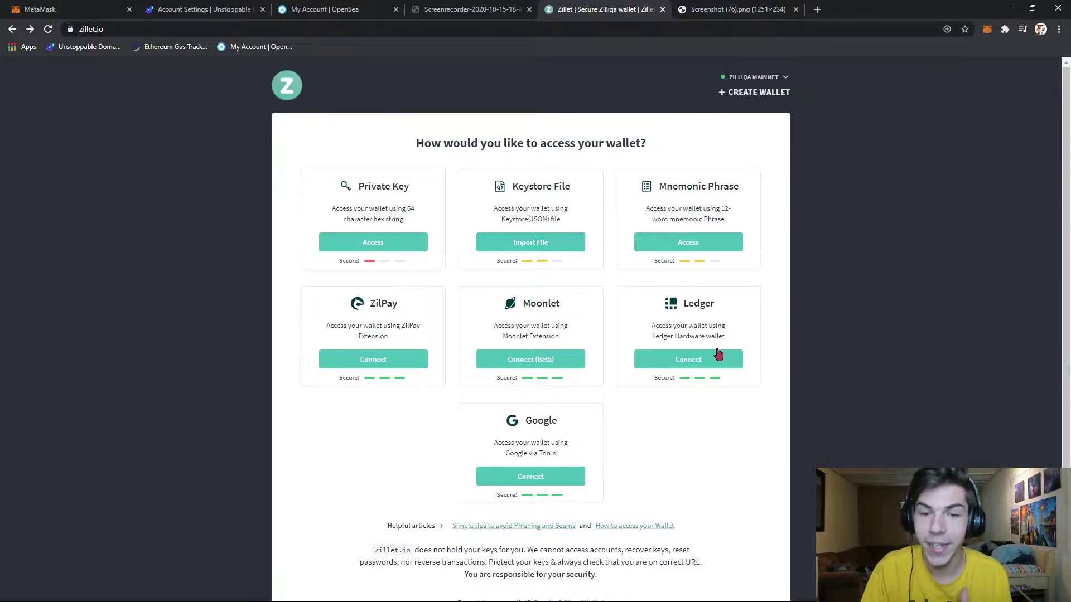
left_click(526, 243)
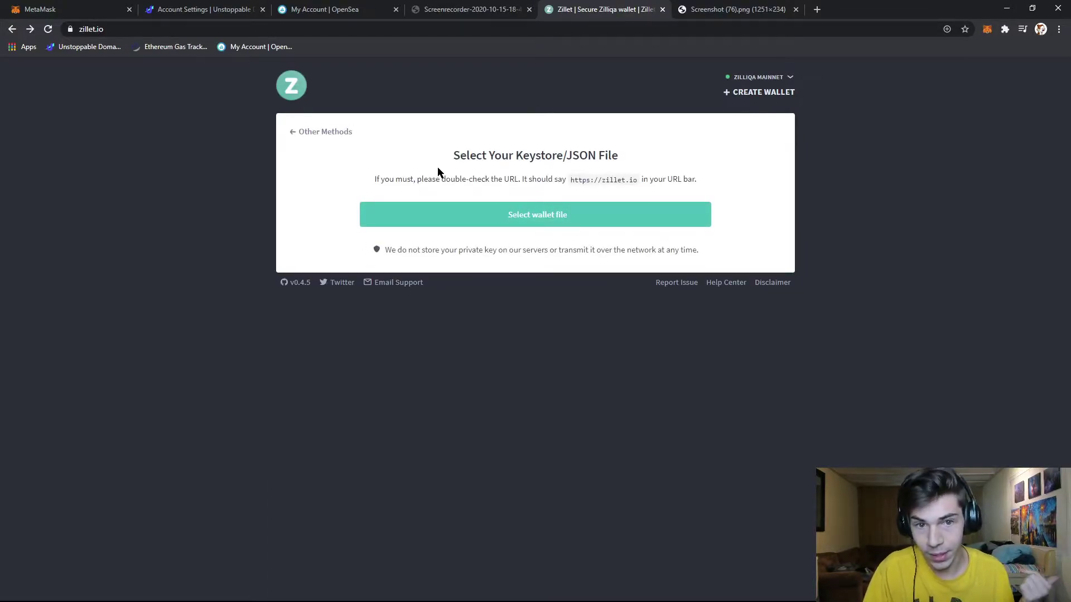
left_click(535, 218)
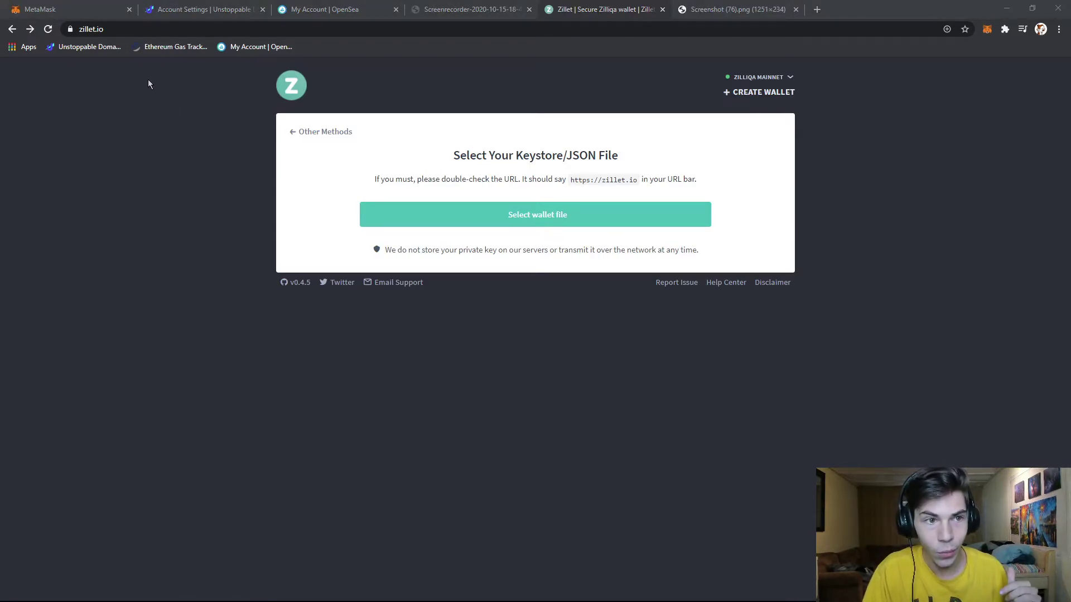
key("Escape")
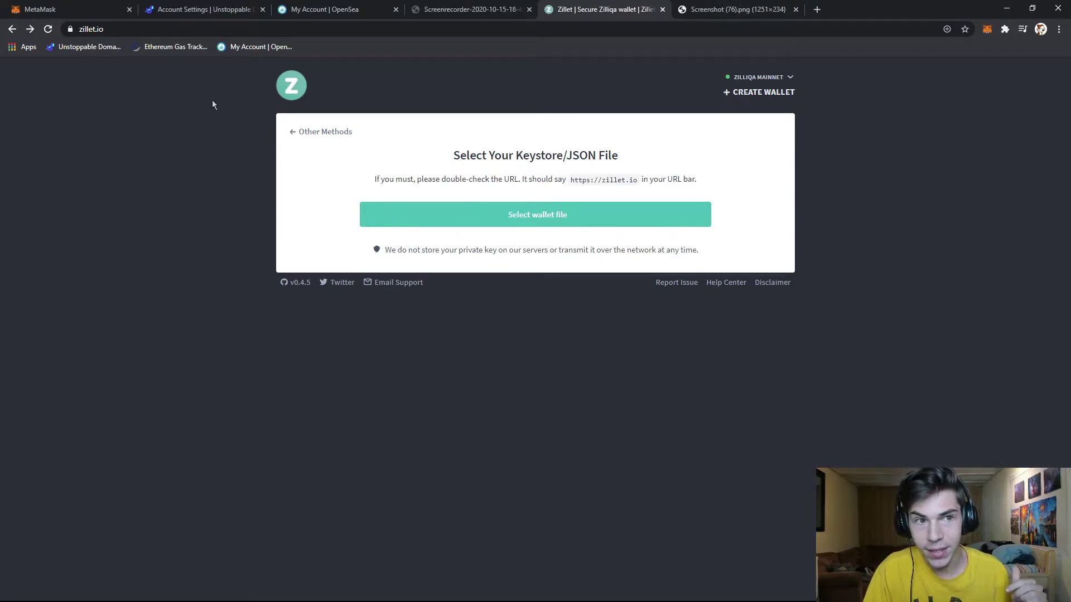
Step: Search 'zilasdouhasd', add zilasdouhasd.zil to the cart and proceed to checkout
left_click(209, 12)
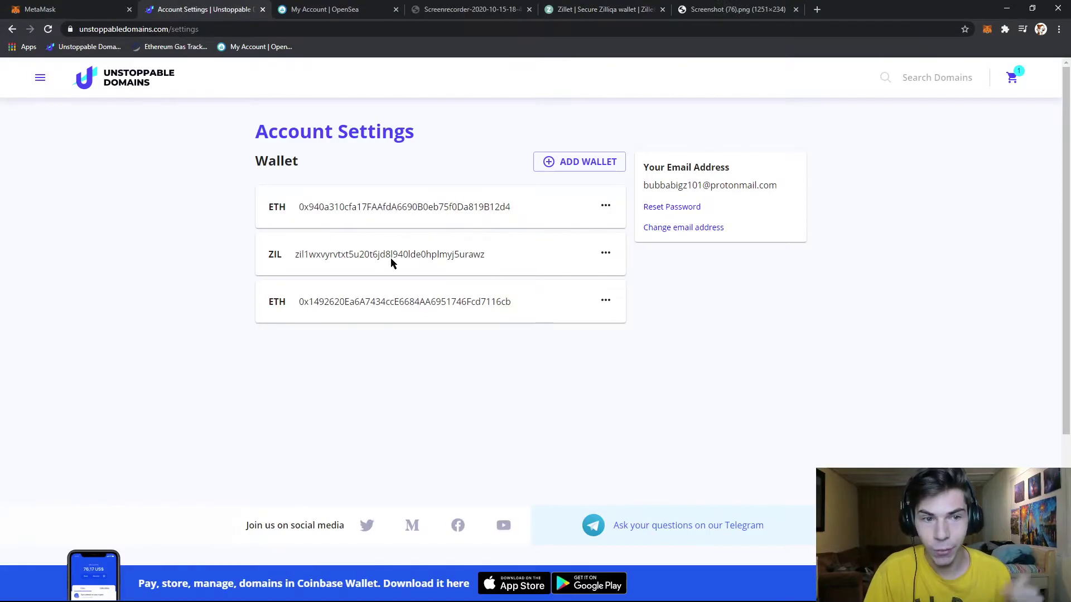
left_click(950, 76)
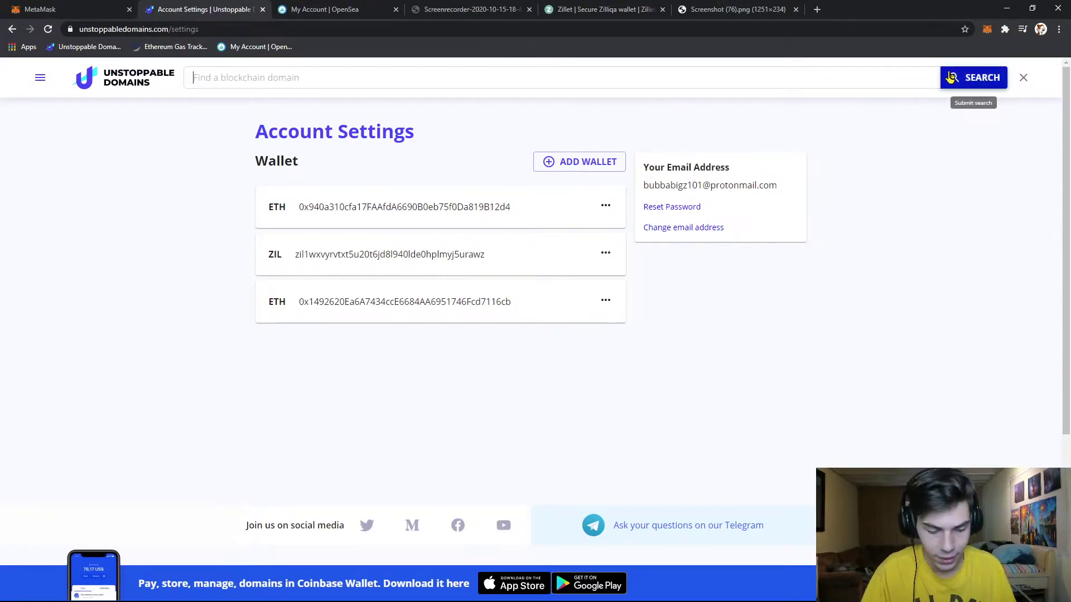
type("zilasdouhasd")
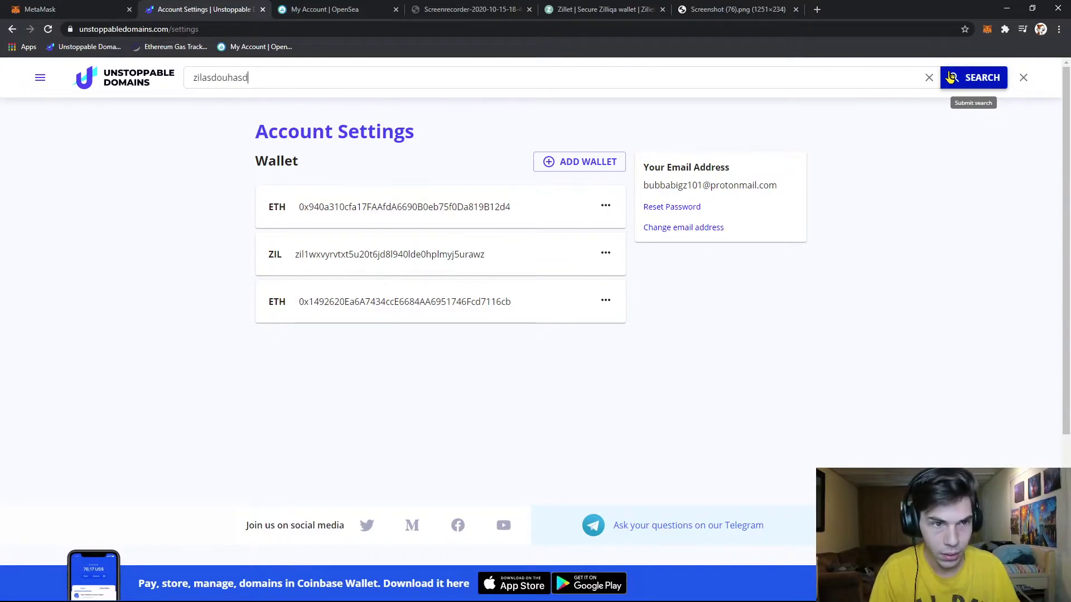
left_click(950, 77)
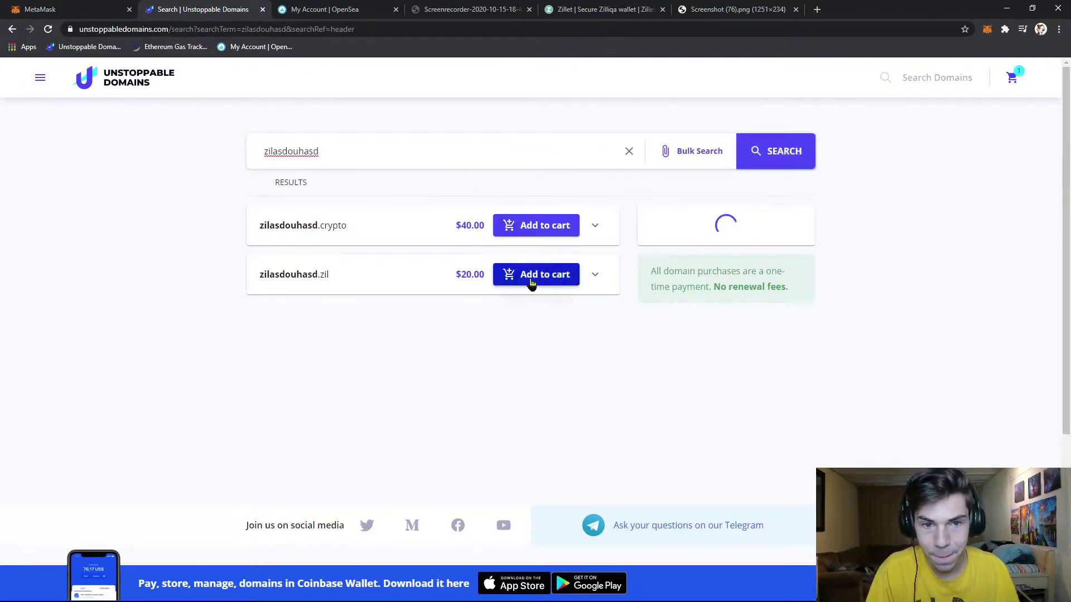
left_click(532, 277)
left_click(720, 355)
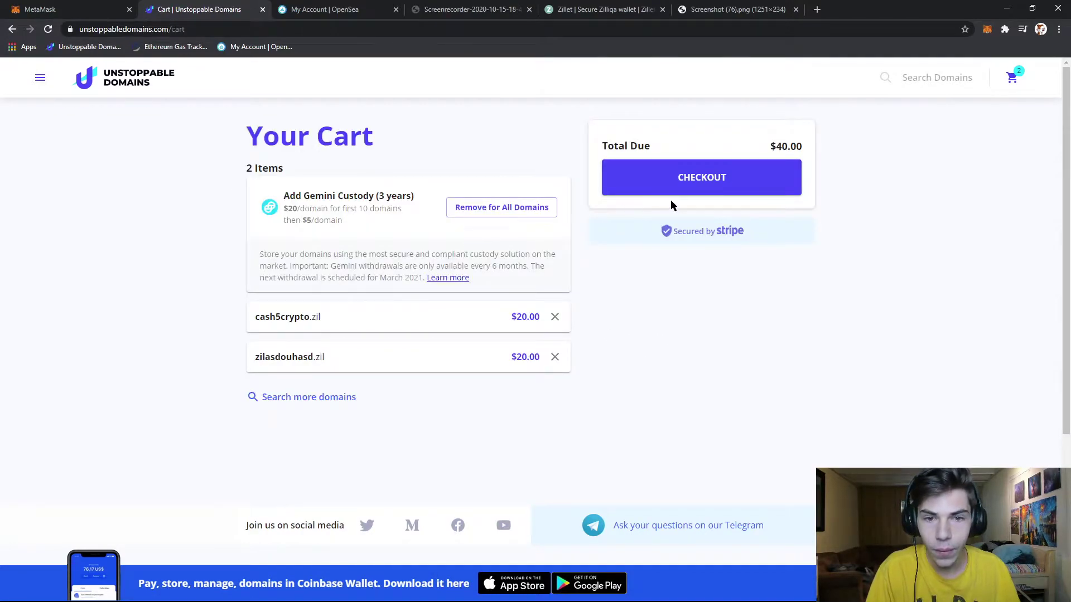
left_click(676, 188)
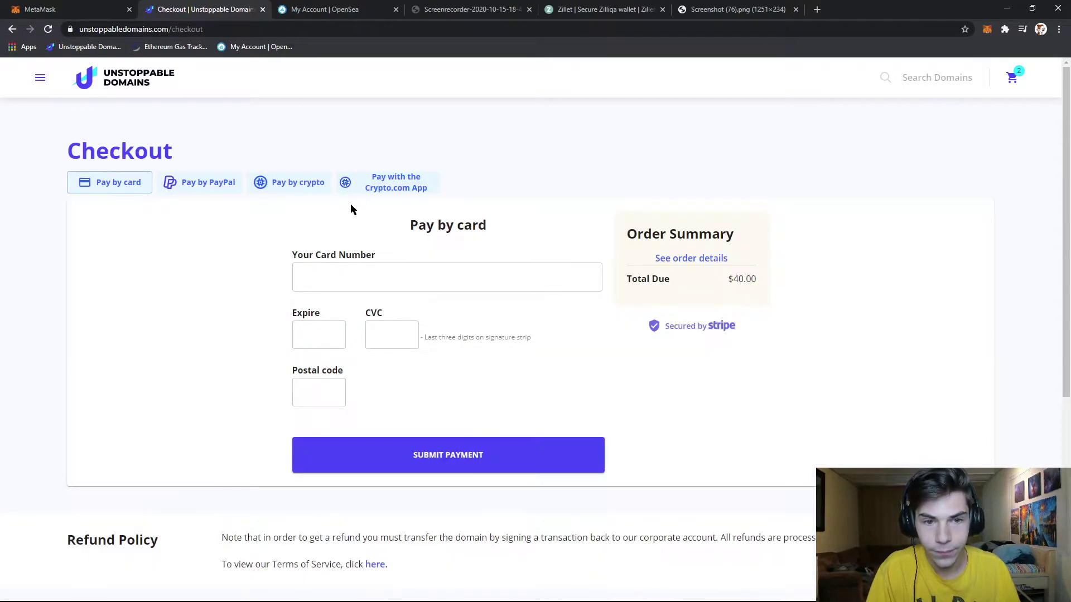
Step: Compare payment options, then select 'Pay with the Crypto.com App' at checkout
left_click(398, 188)
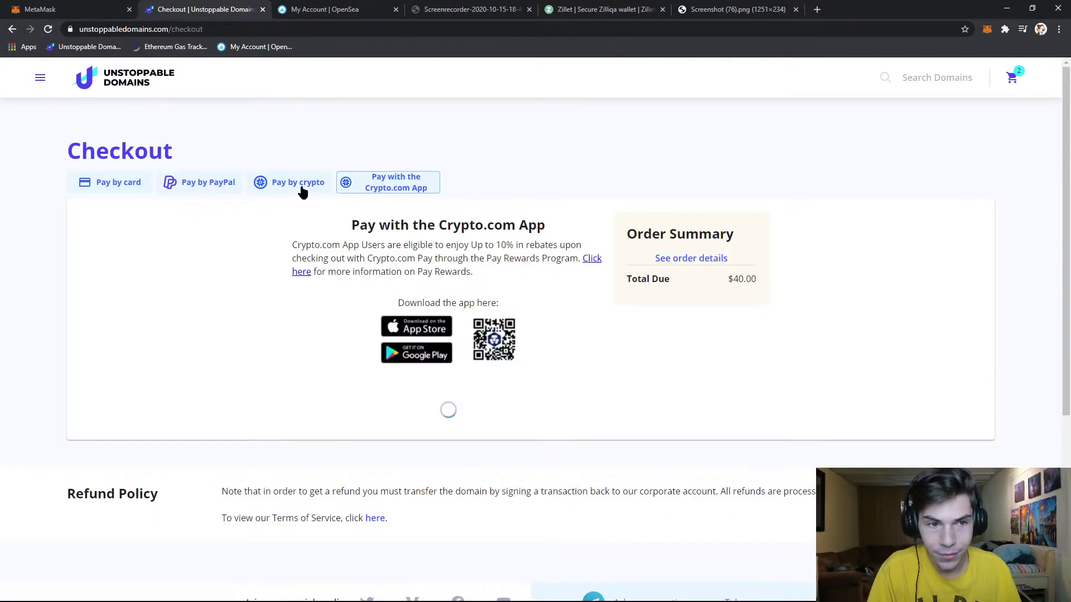
left_click(179, 182)
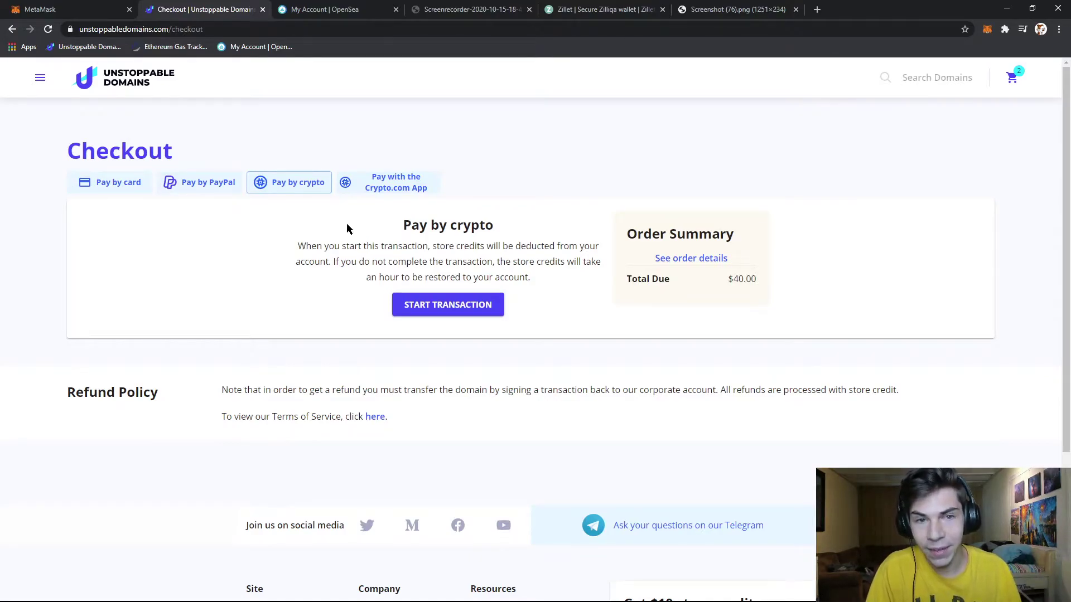
left_click(556, 6)
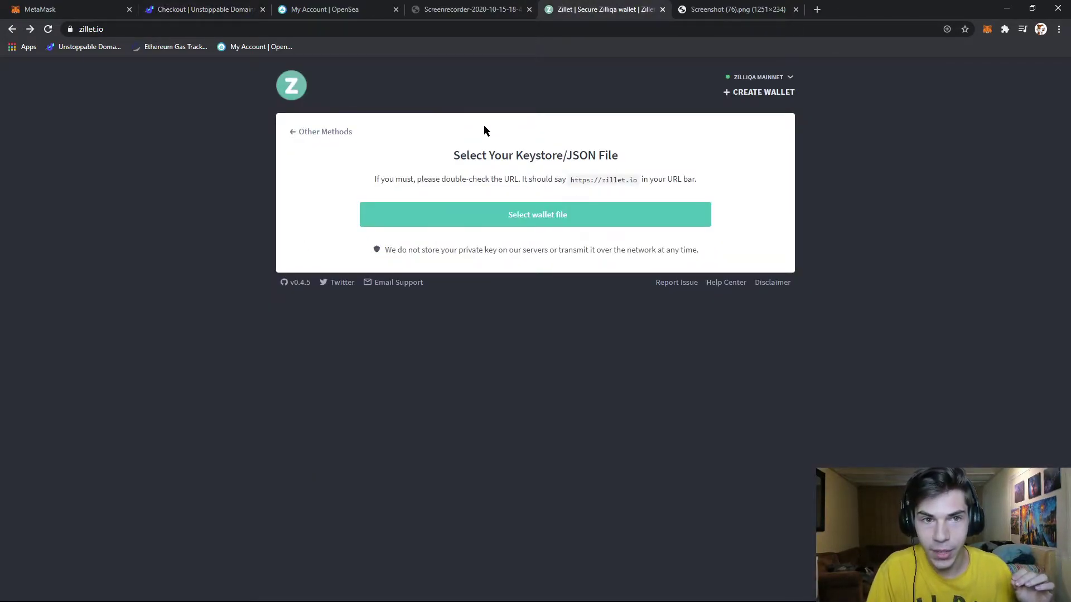
left_click(484, 9)
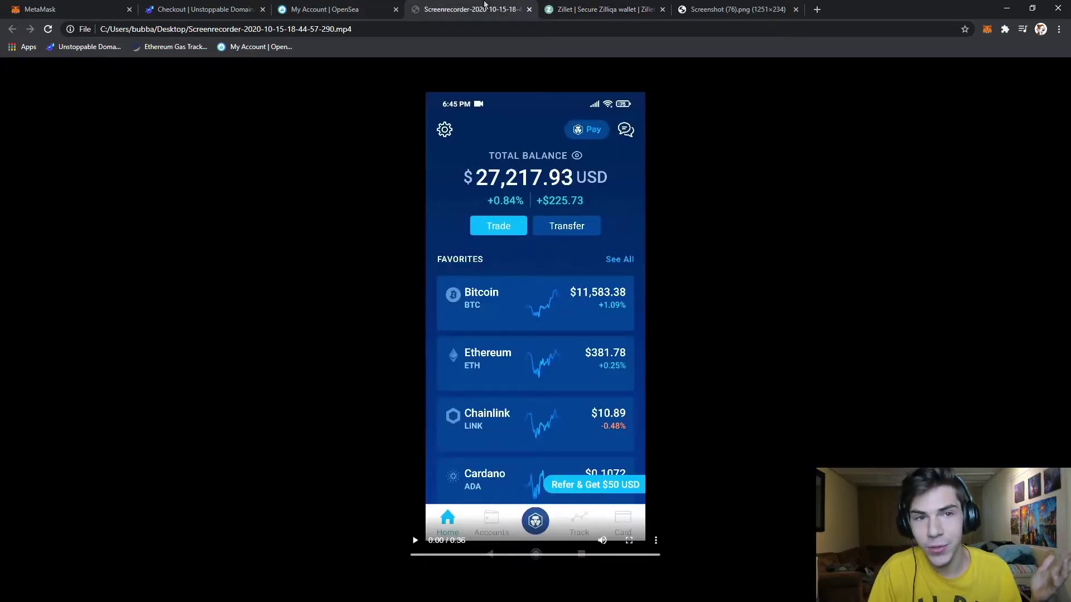
left_click(302, 10)
left_click(182, 7)
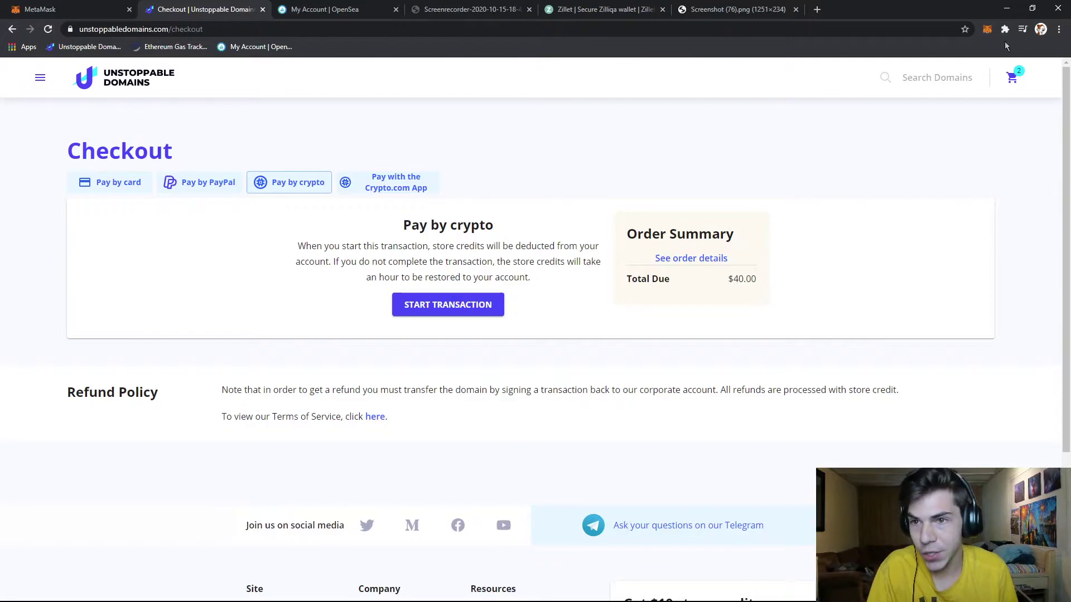
left_click(987, 29)
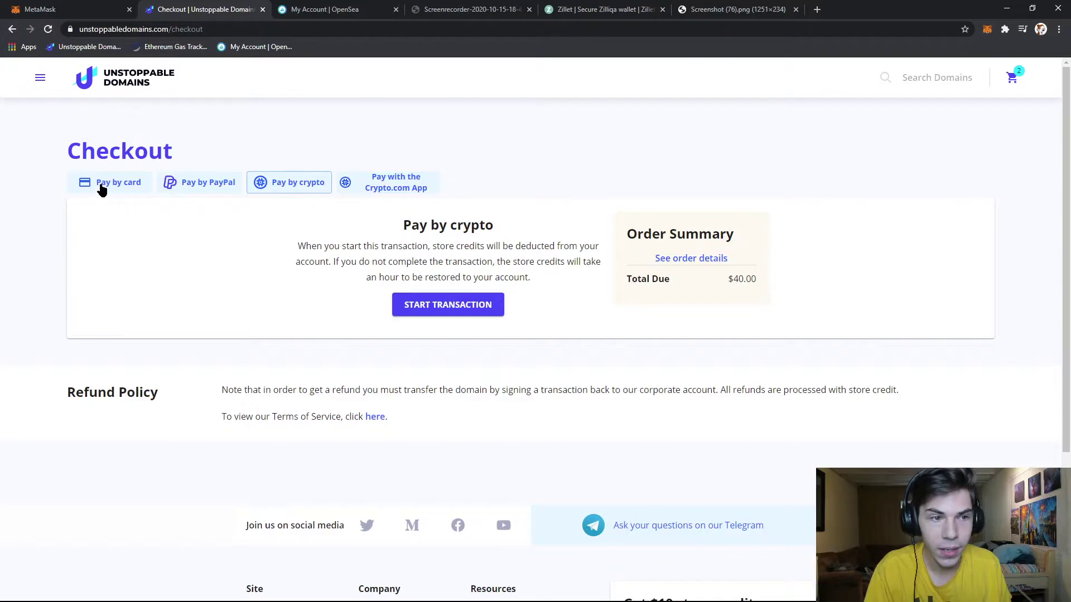
left_click(391, 182)
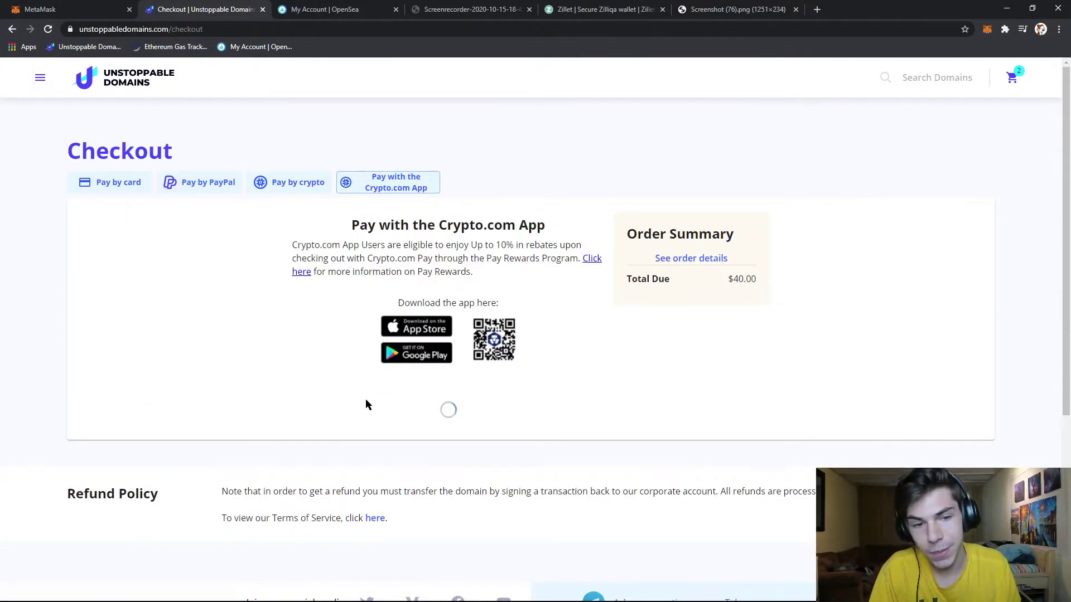
Step: Play the Screenrecorder video and pause it at the Crypto.com app's Pay screen
left_click(469, 9)
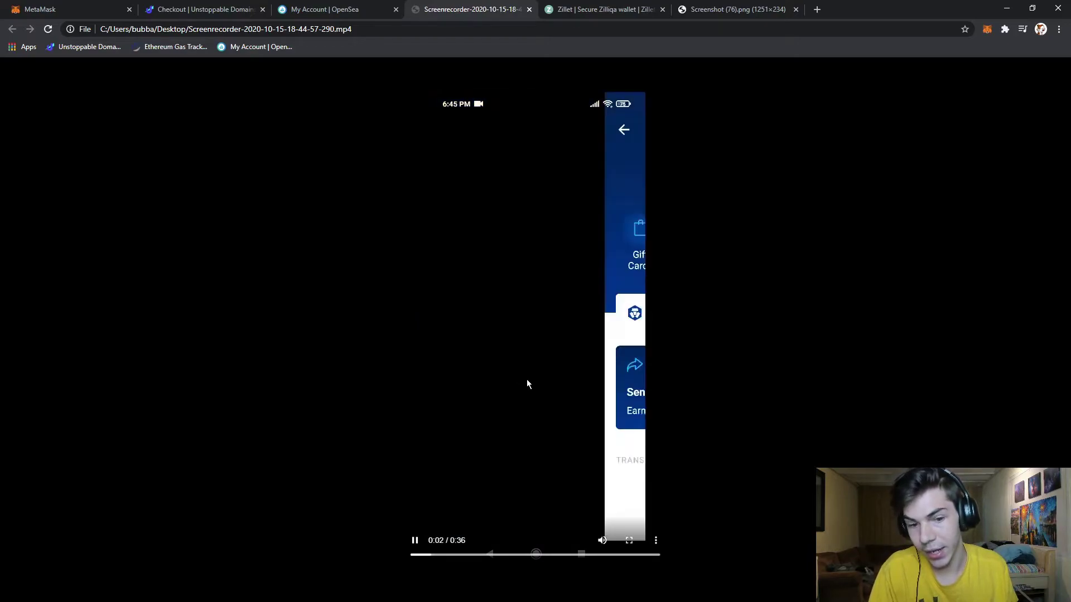
left_click(531, 371)
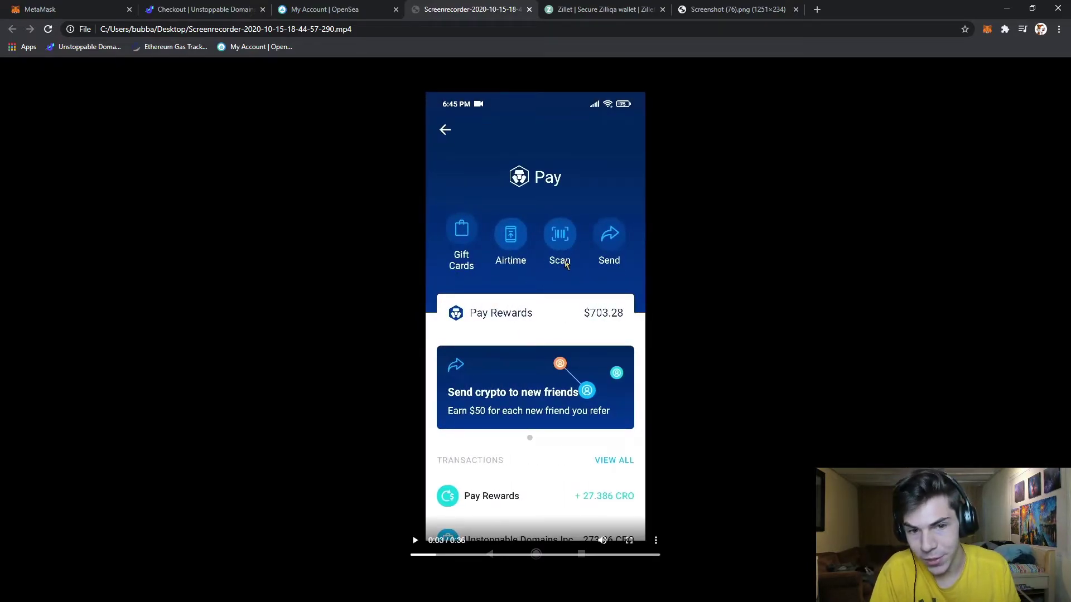
Step: Back on the checkout, scroll over the Crypto.com App option and the $40.00 total
left_click(326, 9)
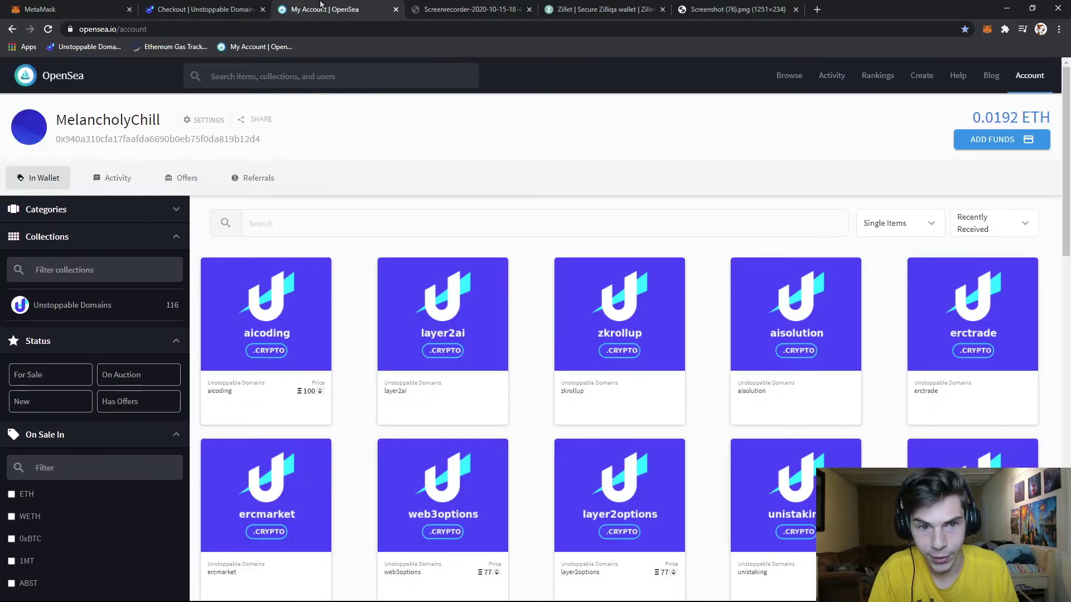
left_click(467, 10)
left_click(201, 10)
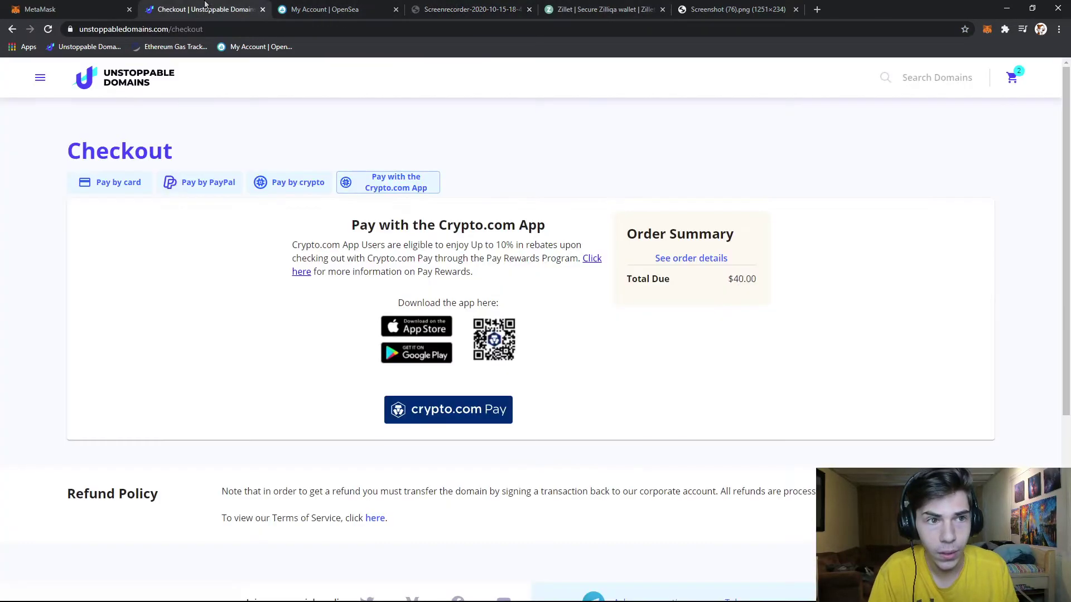
scroll(401, 311, "down", 3)
scroll(430, 378, "up", 3)
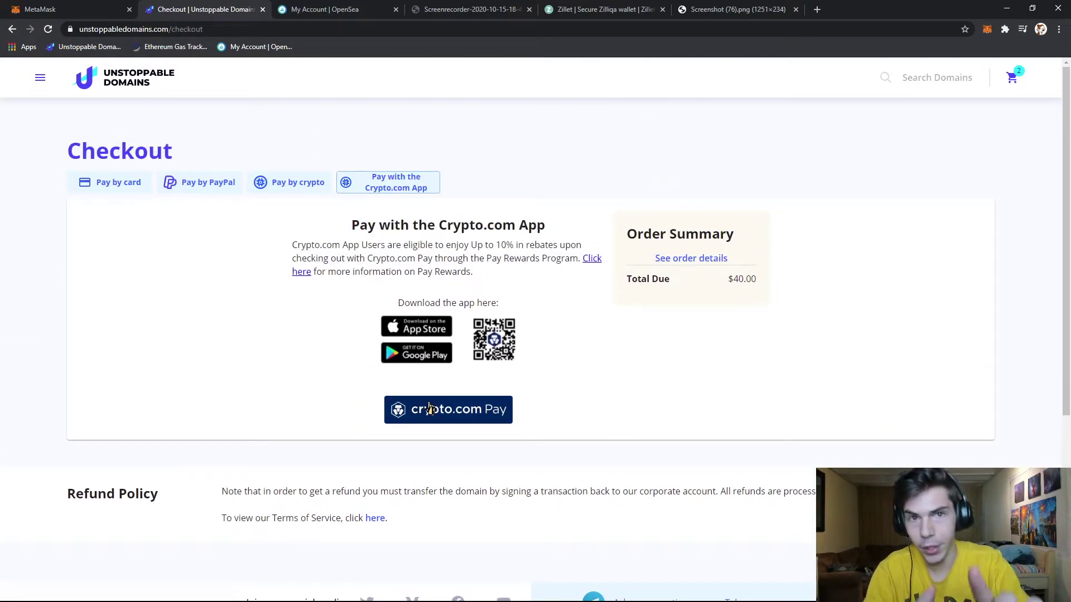
Step: Play the recording through the QR scan to the $20.00 payment, then go to OpenSea
left_click(473, 9)
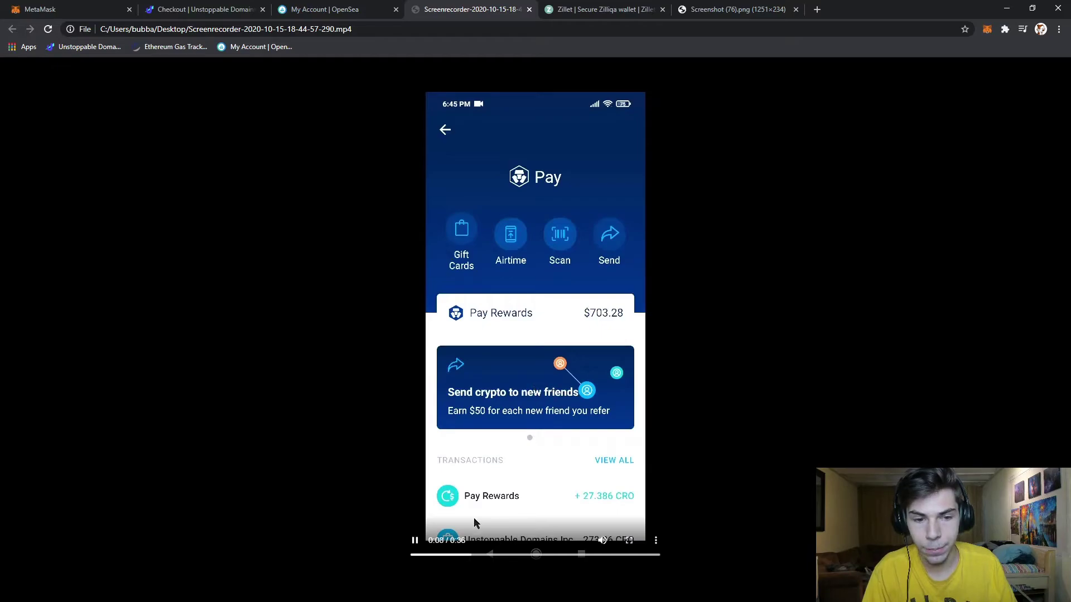
left_click(493, 555)
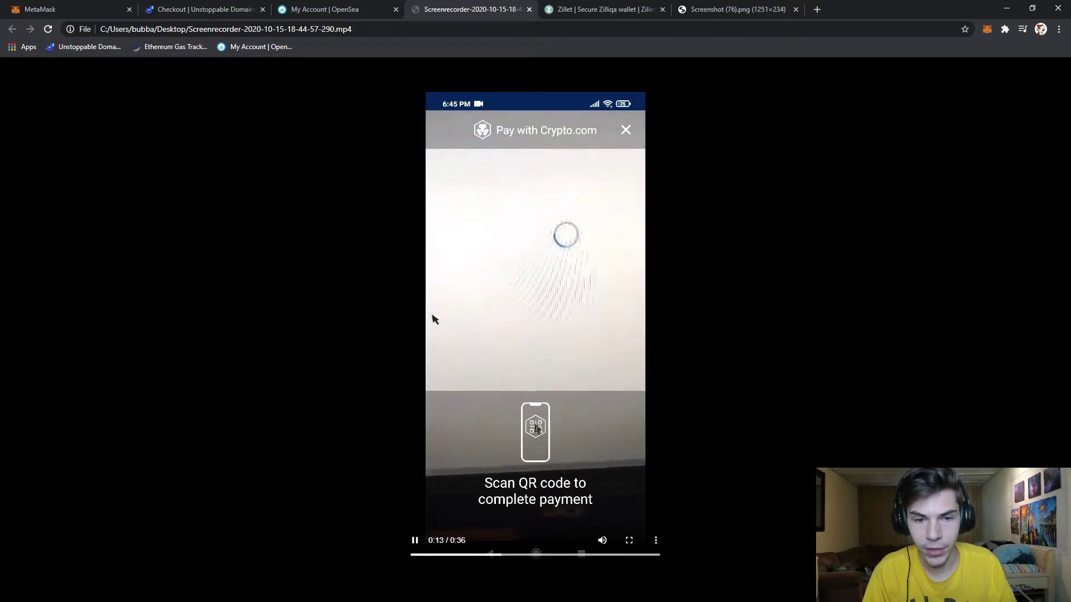
left_click(433, 316)
left_click(432, 317)
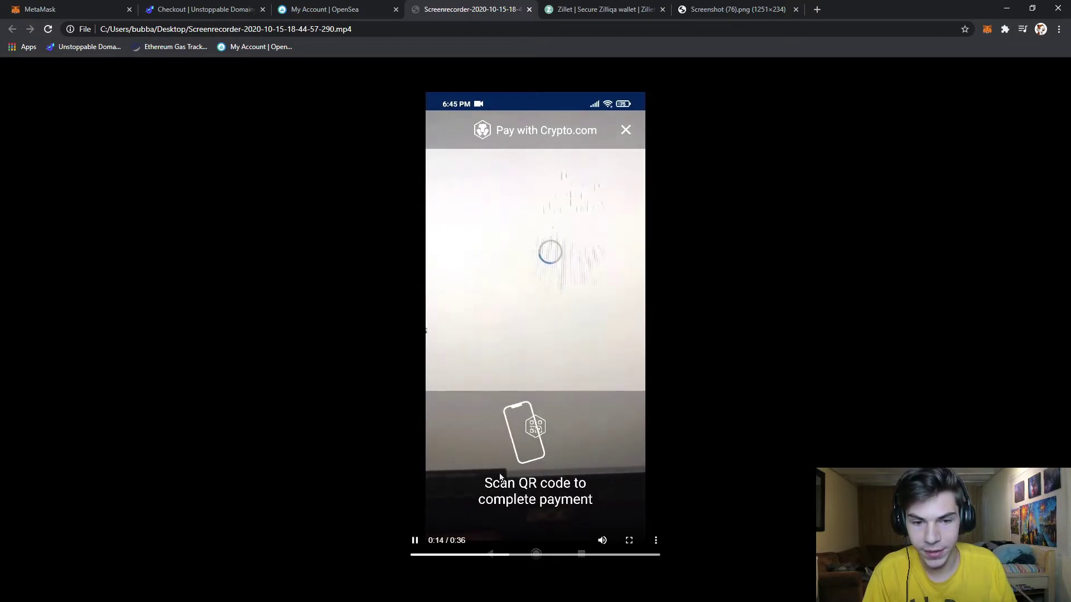
left_click(454, 316)
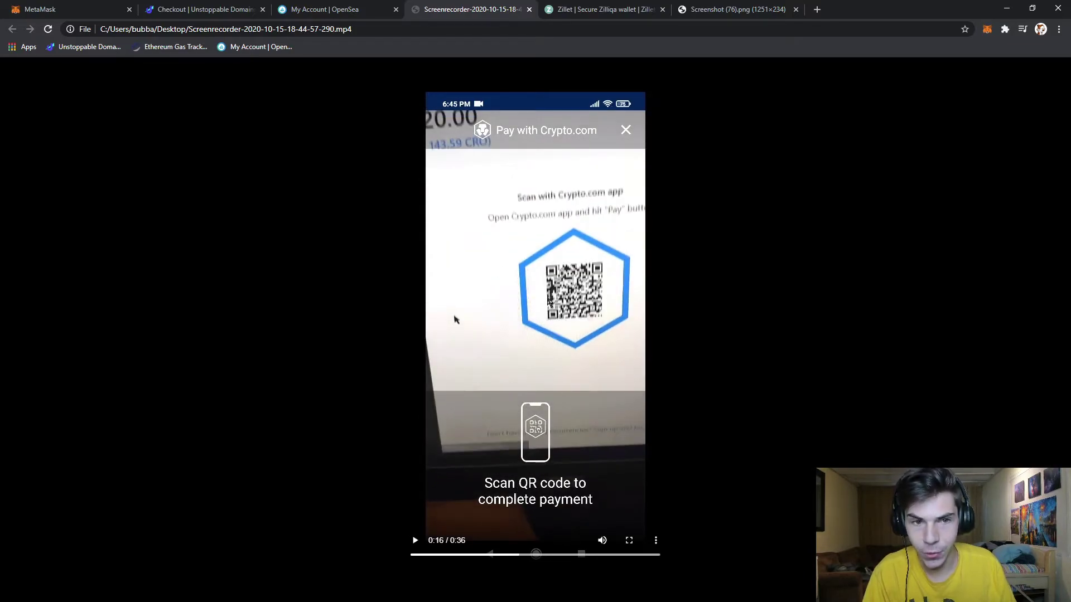
left_click(454, 319)
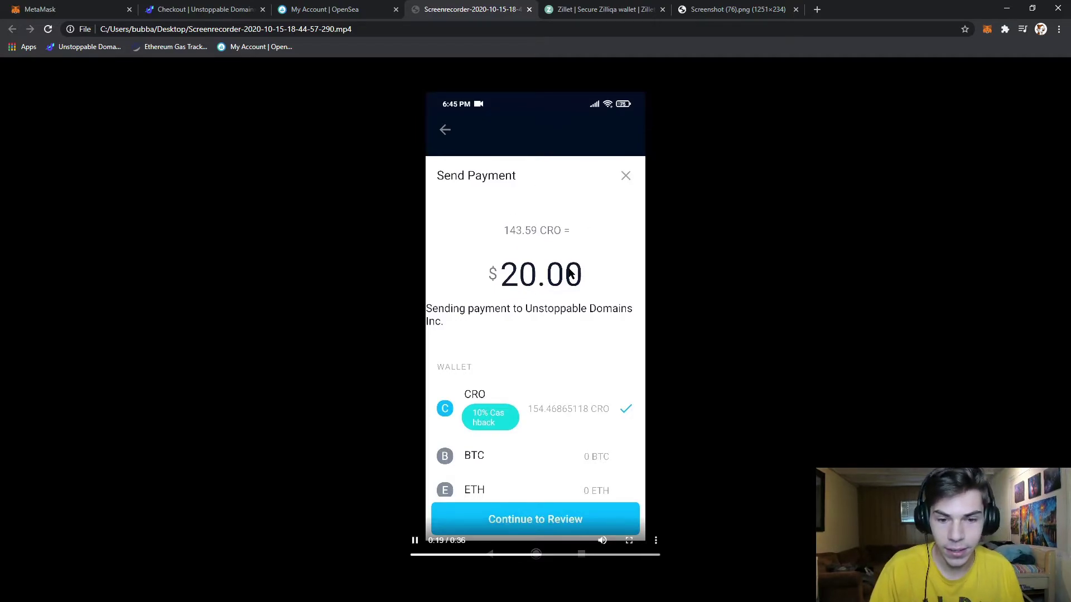
left_click(499, 199)
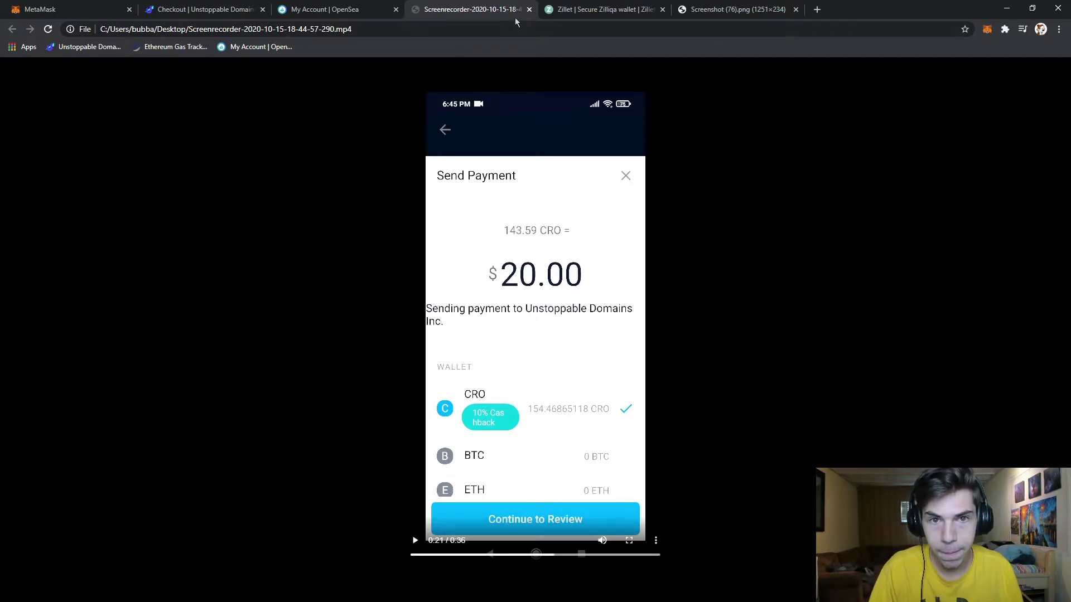
key("ctrl+shift+Tab")
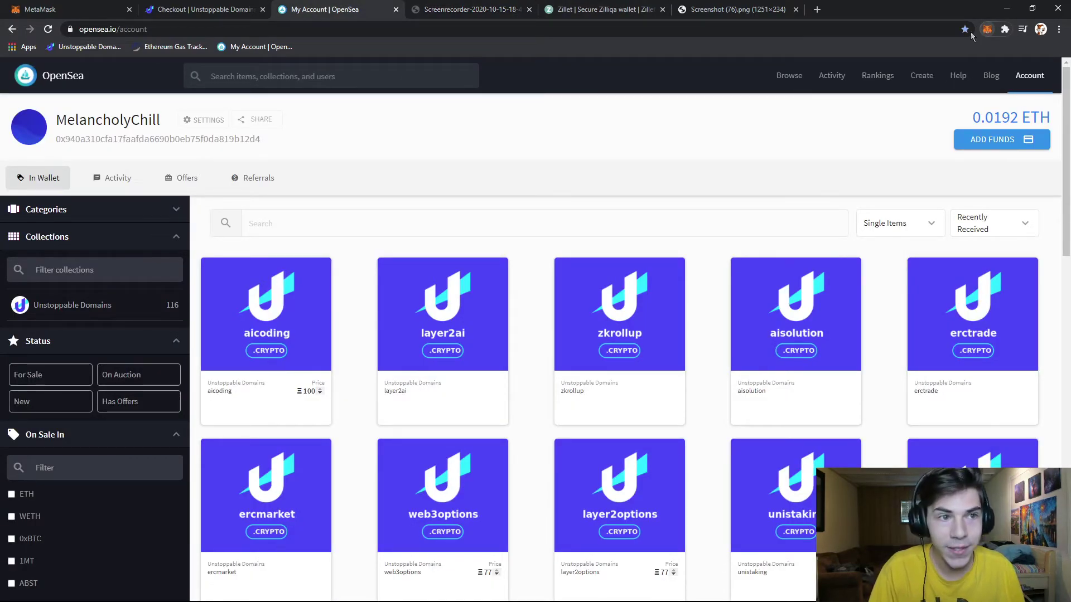
left_click(245, 24)
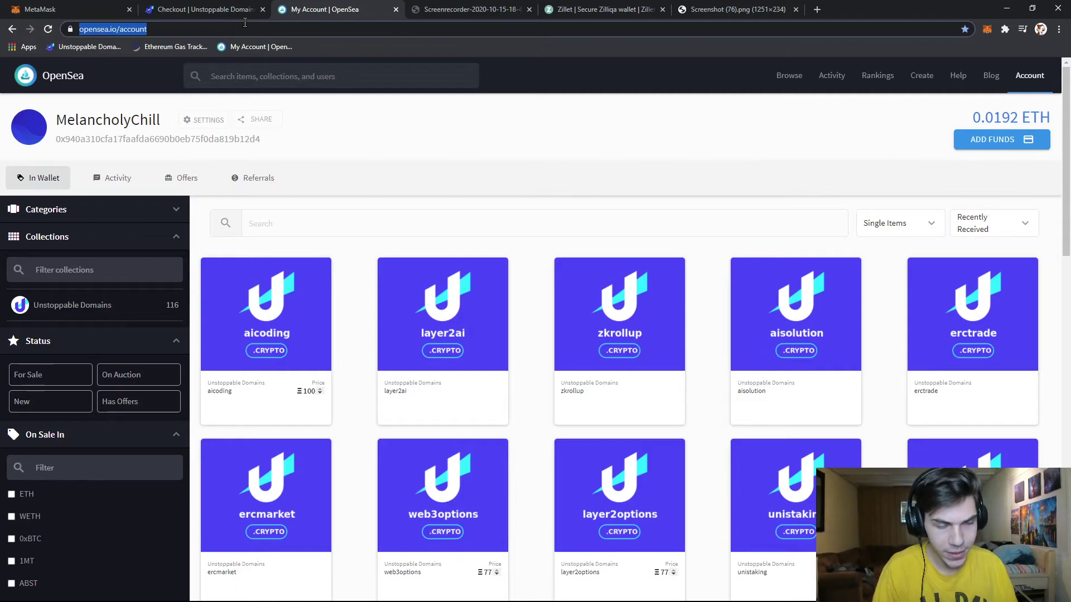
left_click(29, 79)
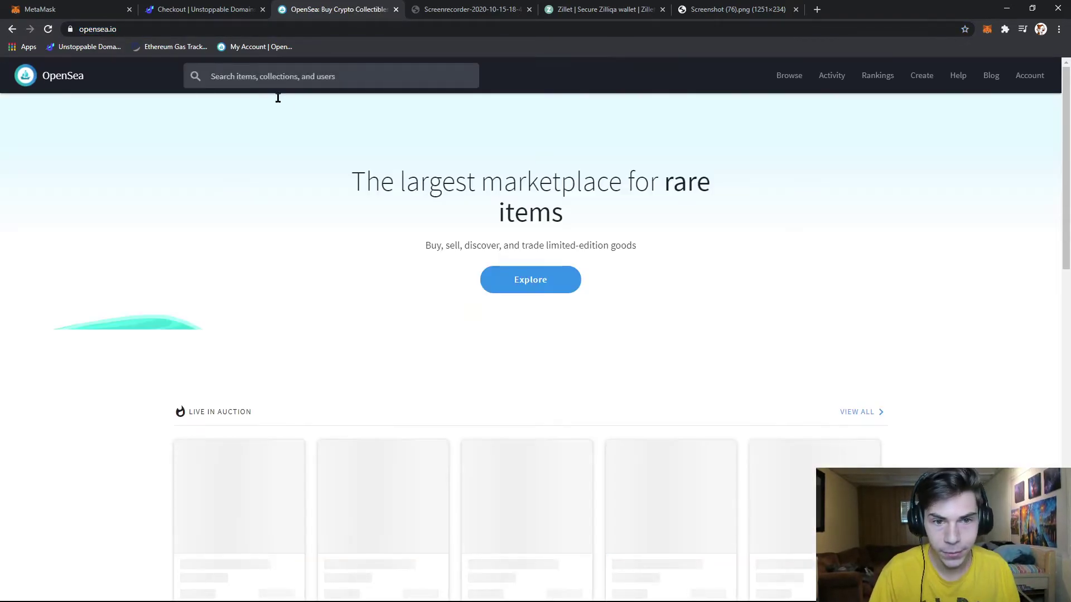
mouse_move(1023, 84)
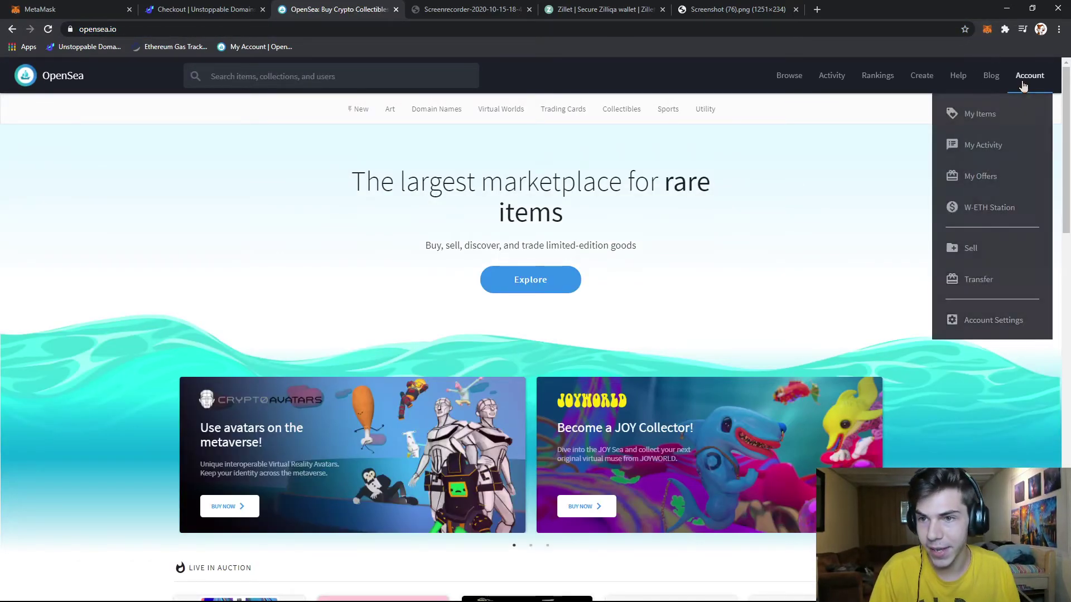
left_click(1004, 113)
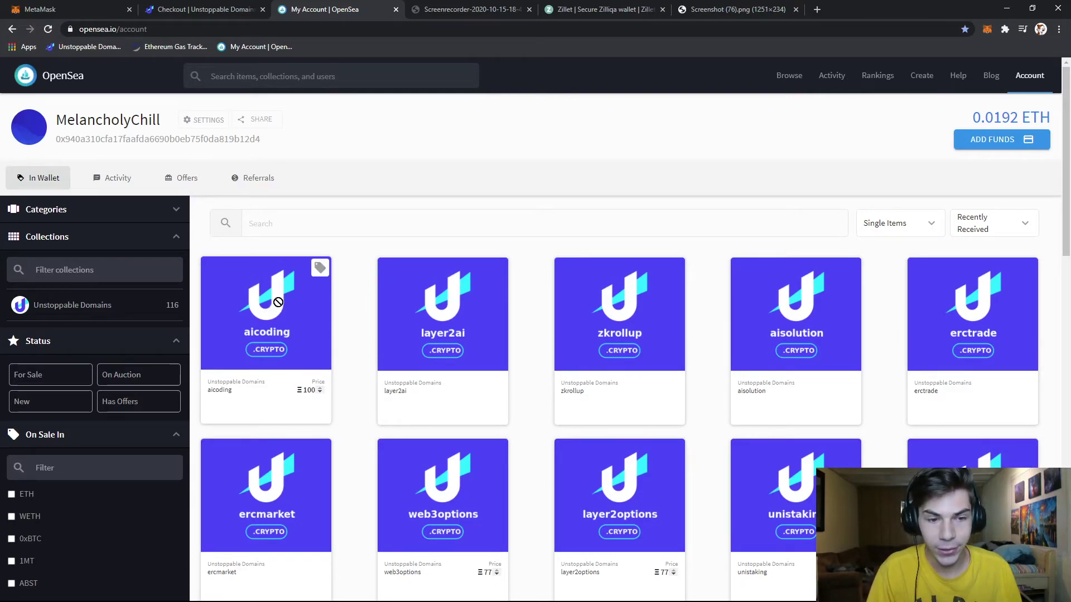
Step: Open layer2ai, set a fixed sale price of 100 ETH, and post the listing
left_click(438, 330)
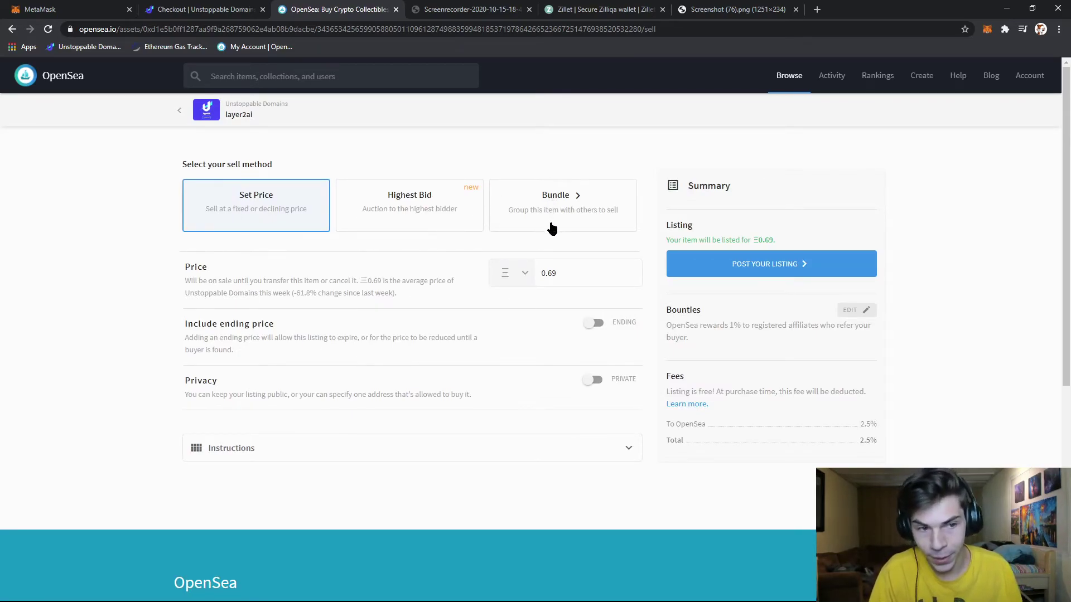
left_click(402, 217)
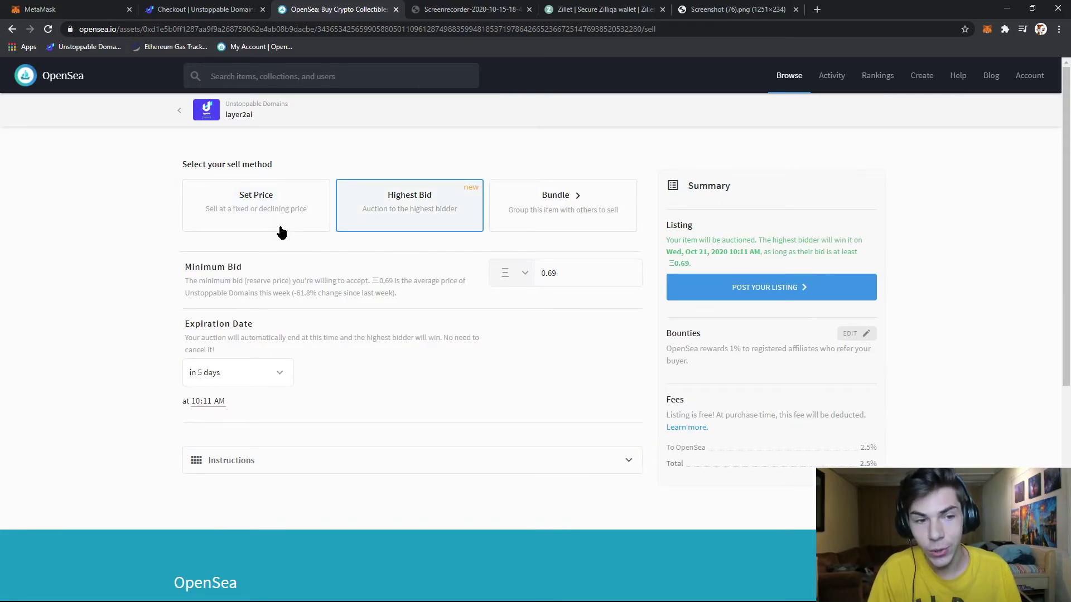
left_click(265, 374)
left_click(384, 383)
left_click(273, 197)
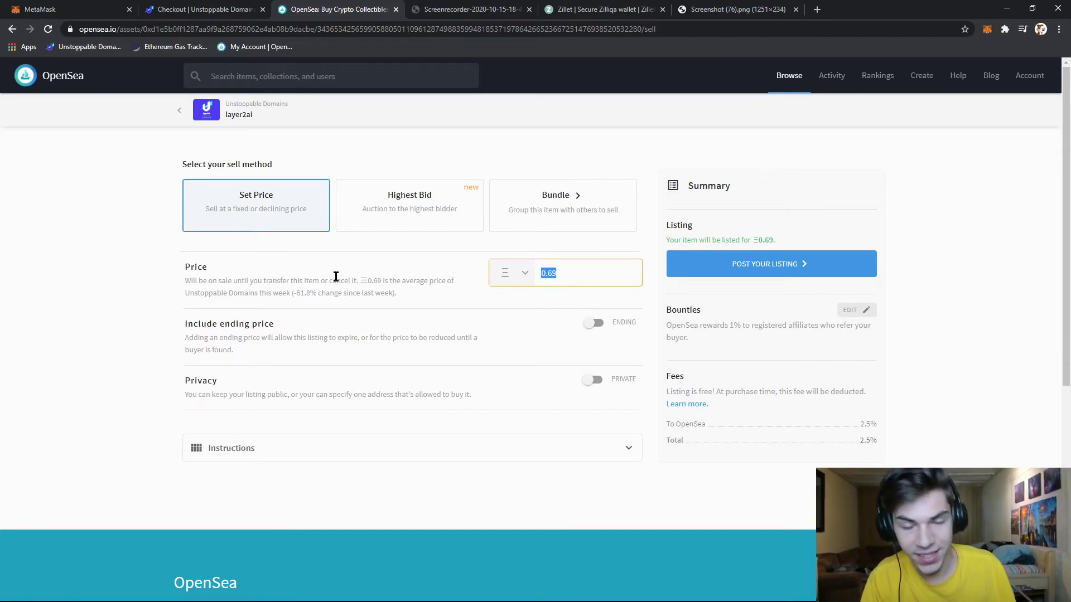
type("100")
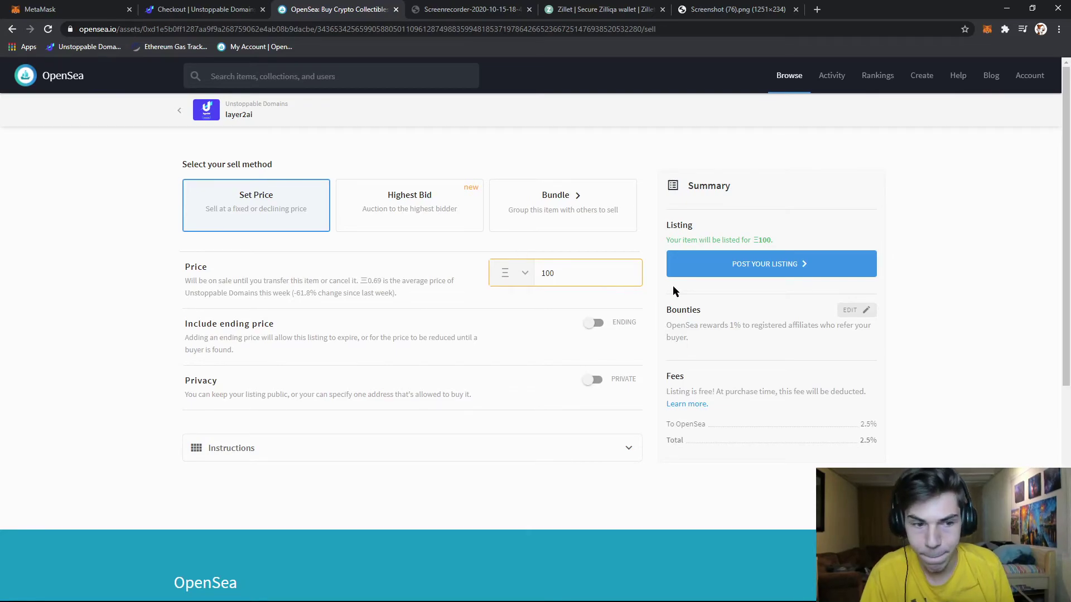
left_click(746, 263)
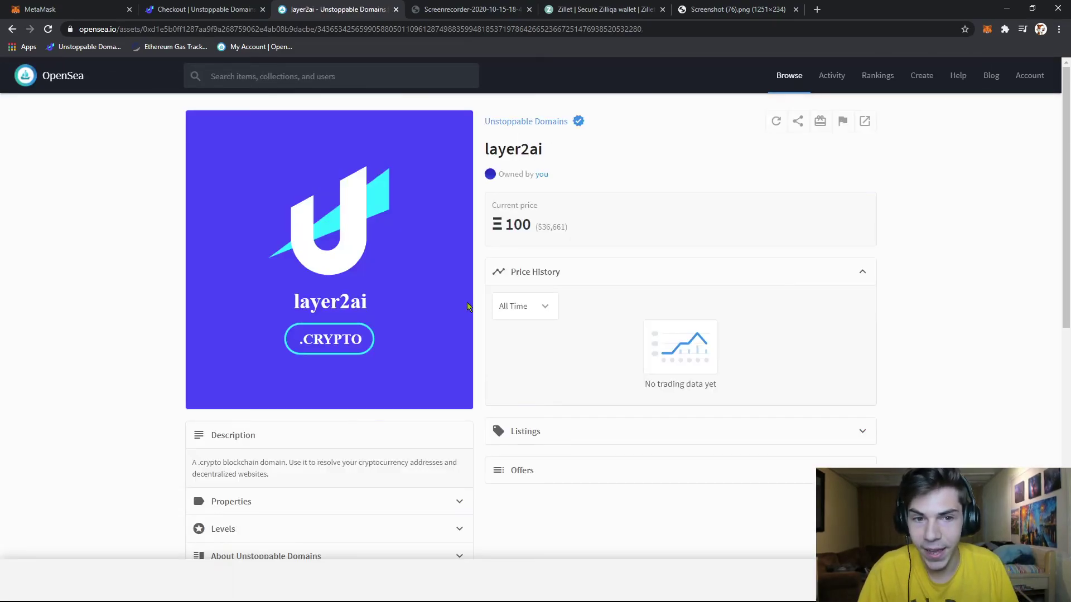
Step: Highlight the listed 100 ETH price and layer2ai title, then show the comment screenshot
left_click_drag(564, 225, 506, 226)
left_click(584, 222)
left_click(513, 225)
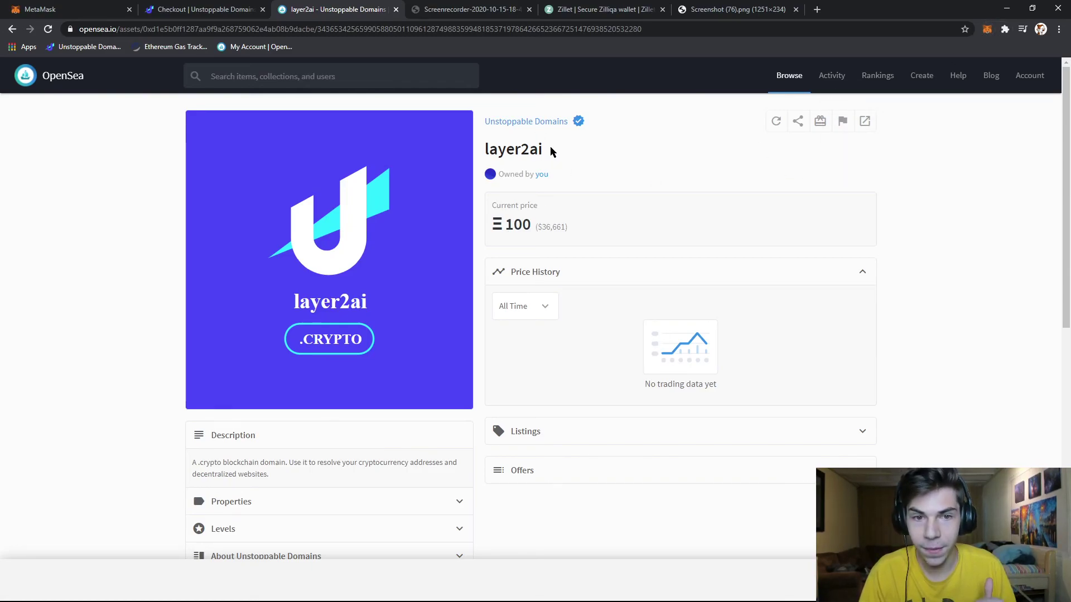
left_click_drag(552, 149, 483, 148)
left_click(487, 150)
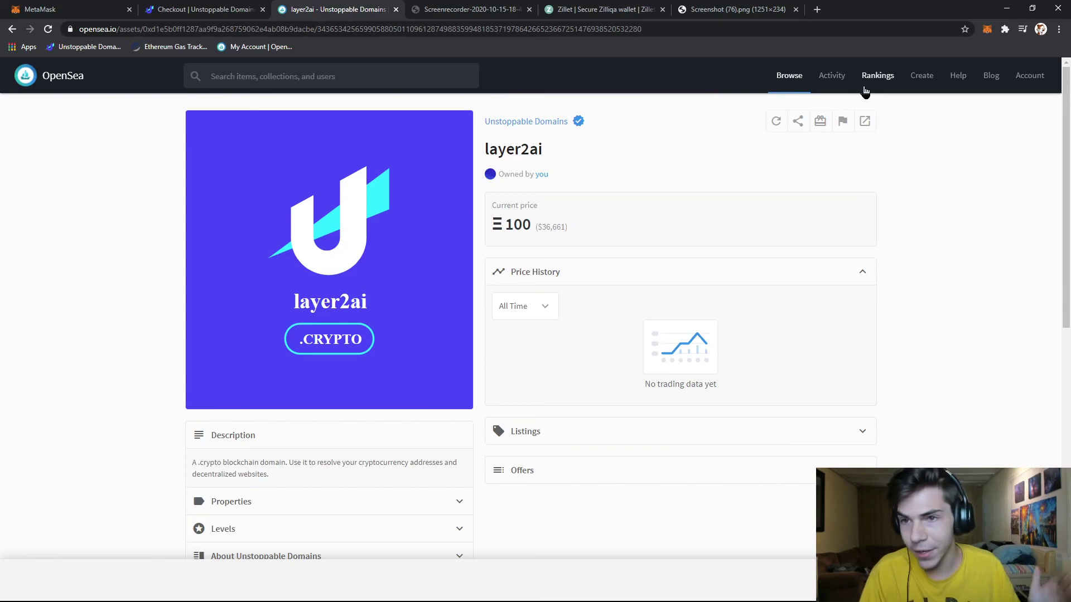
left_click(735, 9)
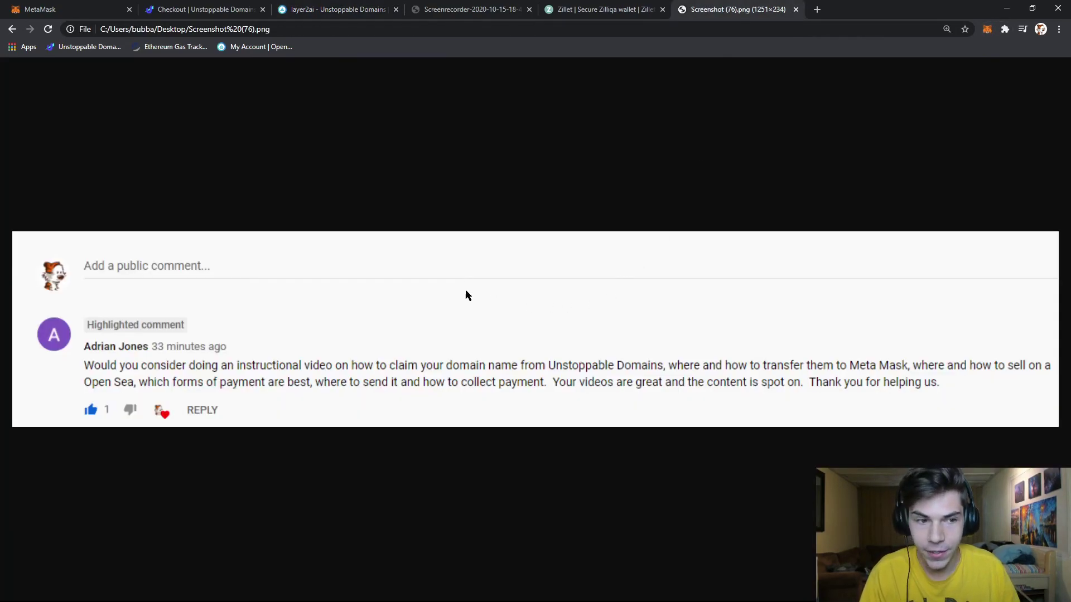